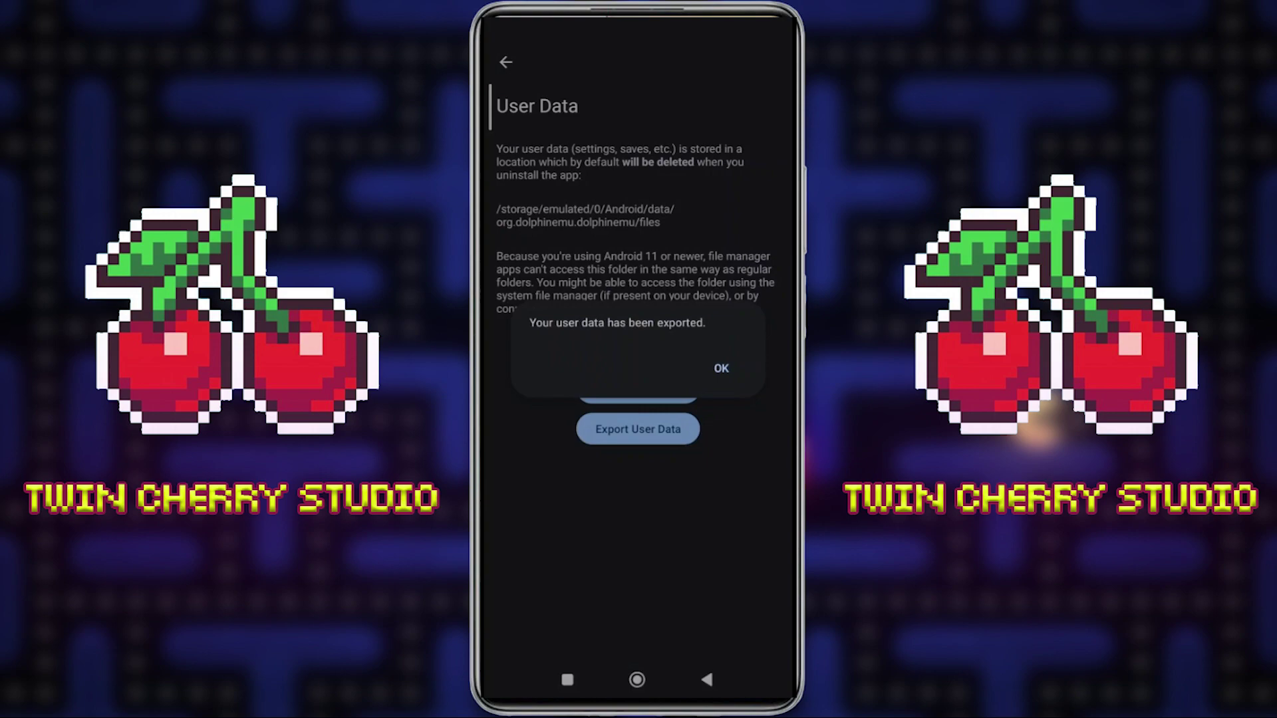
Step: Dismiss the user data exported notice and exit Dolphin Emulator
click(721, 368)
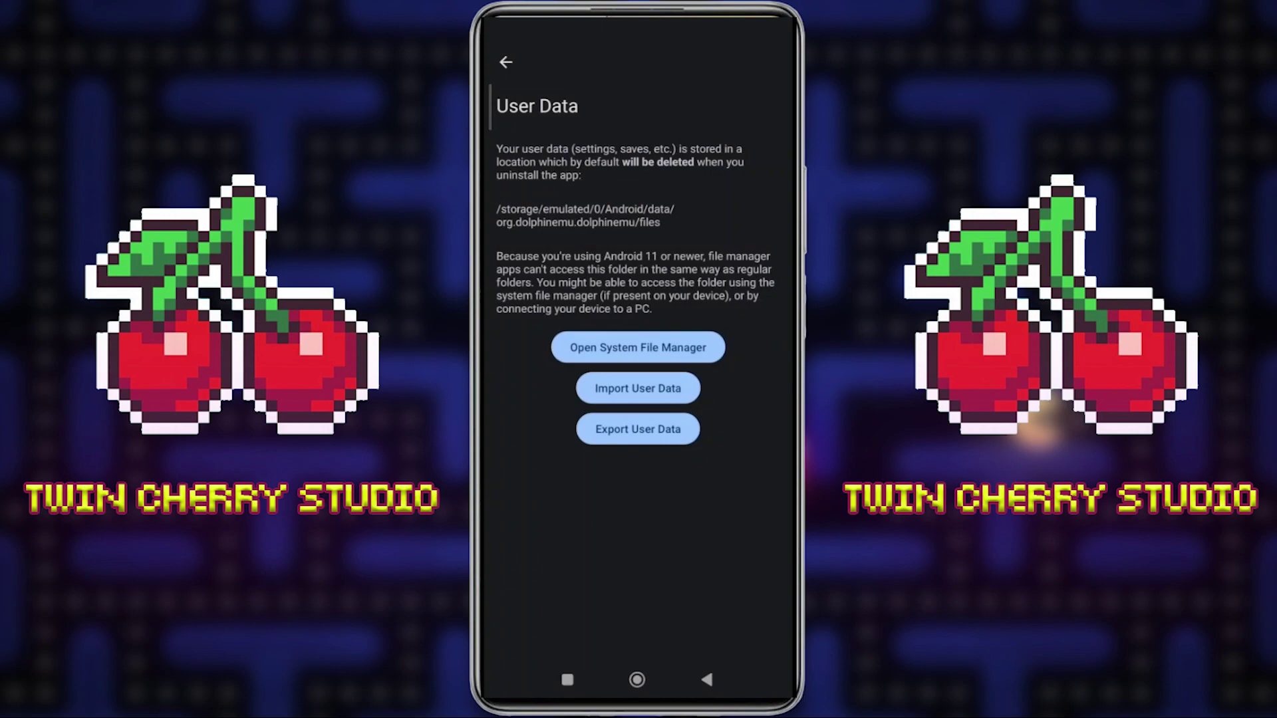
key(Escape)
key(Escape)
key(Escape)
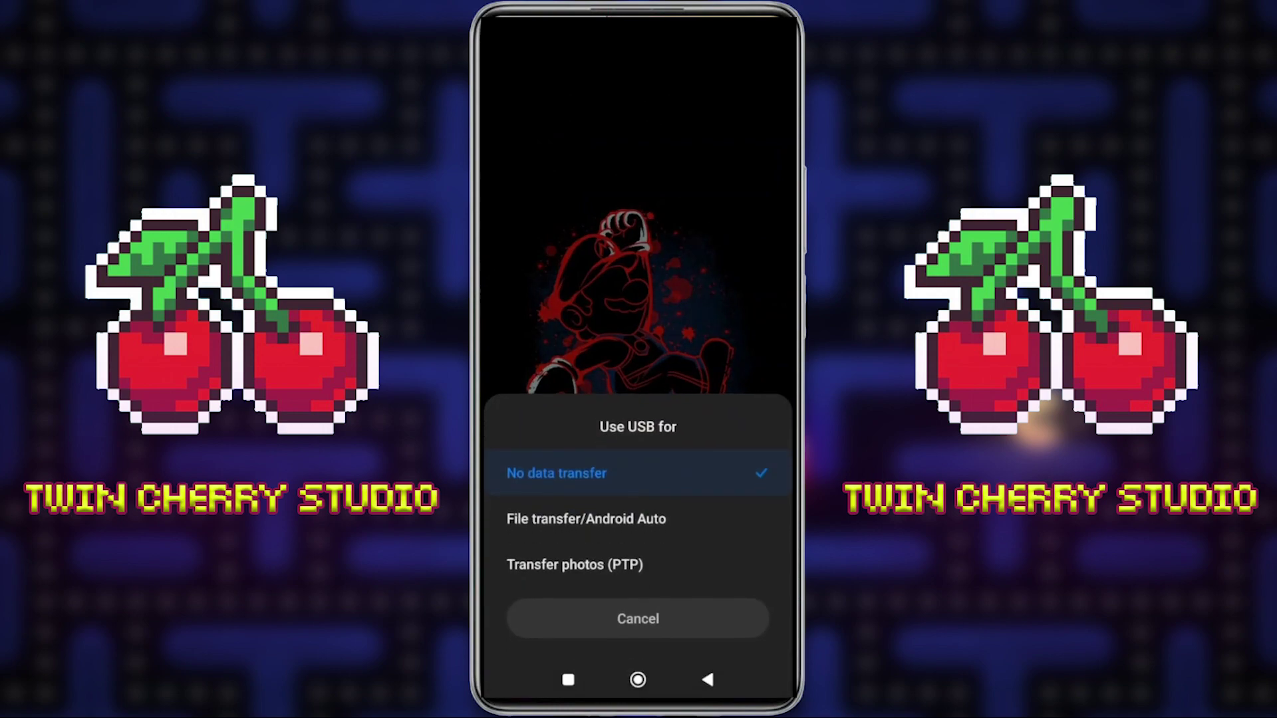
Step: Allow file transfer, then copy dolphin-emu.zip from Internal shared storage > ROMS to the Desktop
click(586, 519)
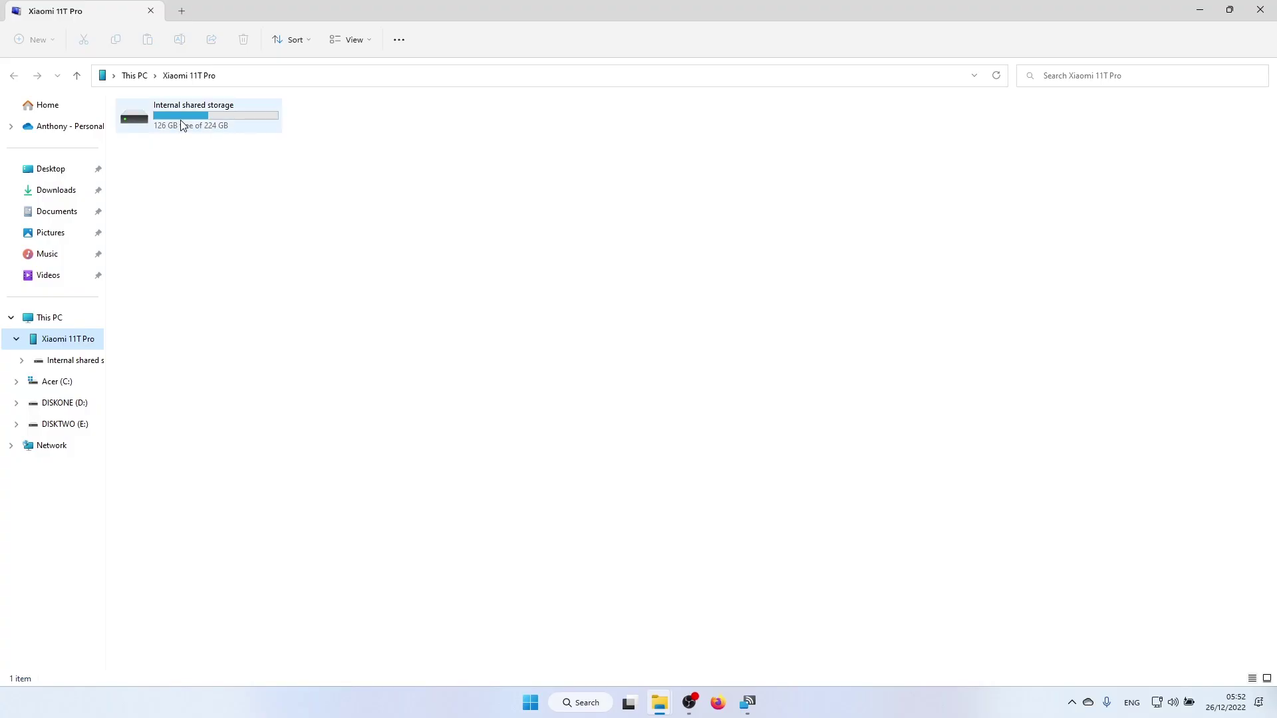
double_click(182, 126)
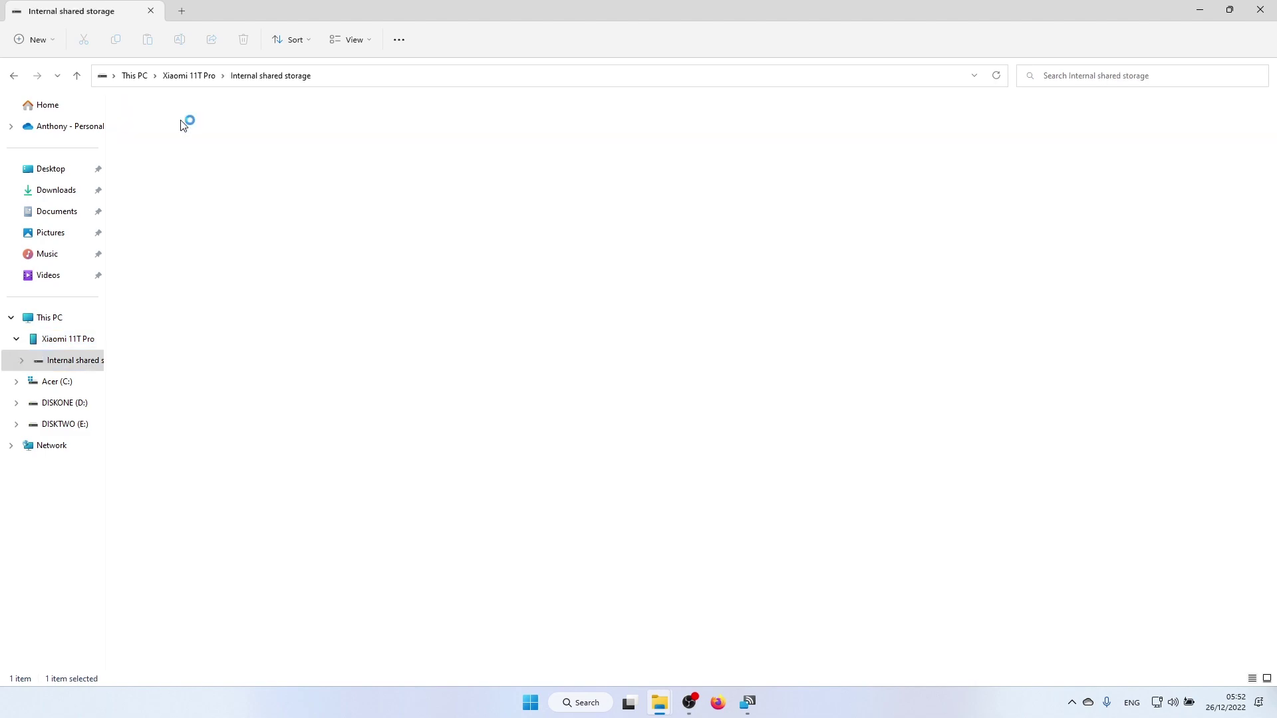
double_click(324, 241)
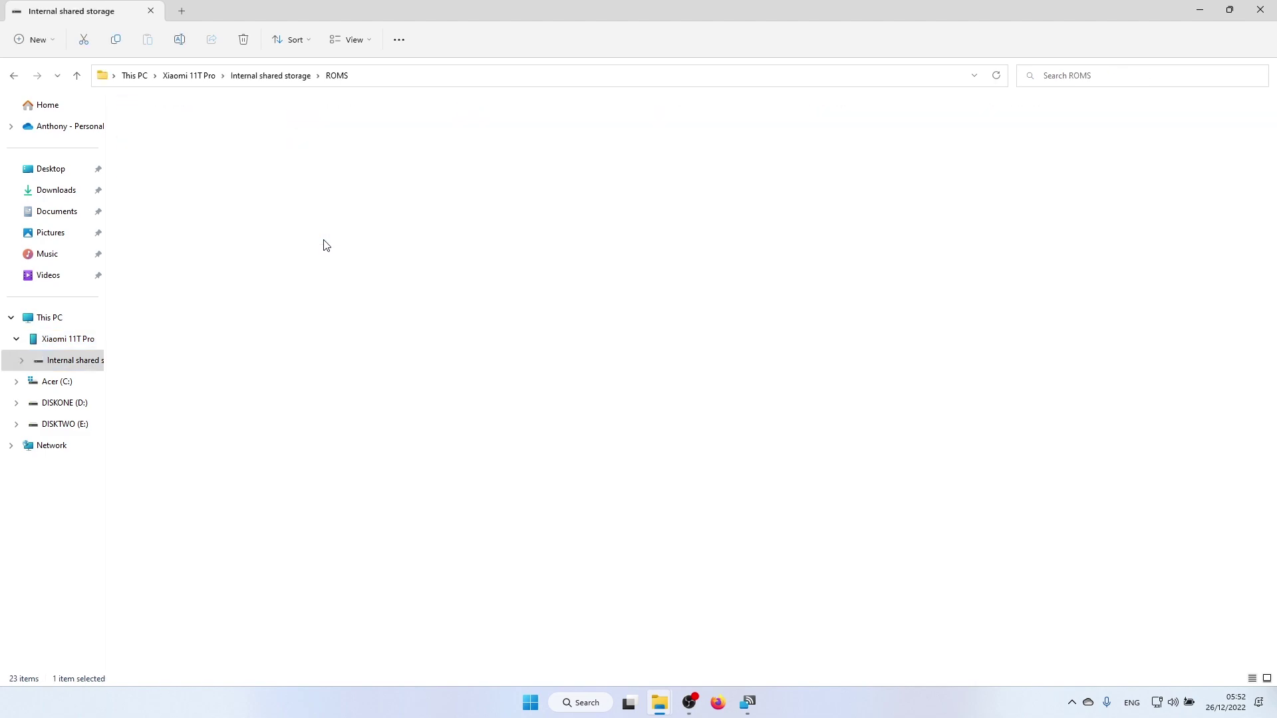
click(824, 107)
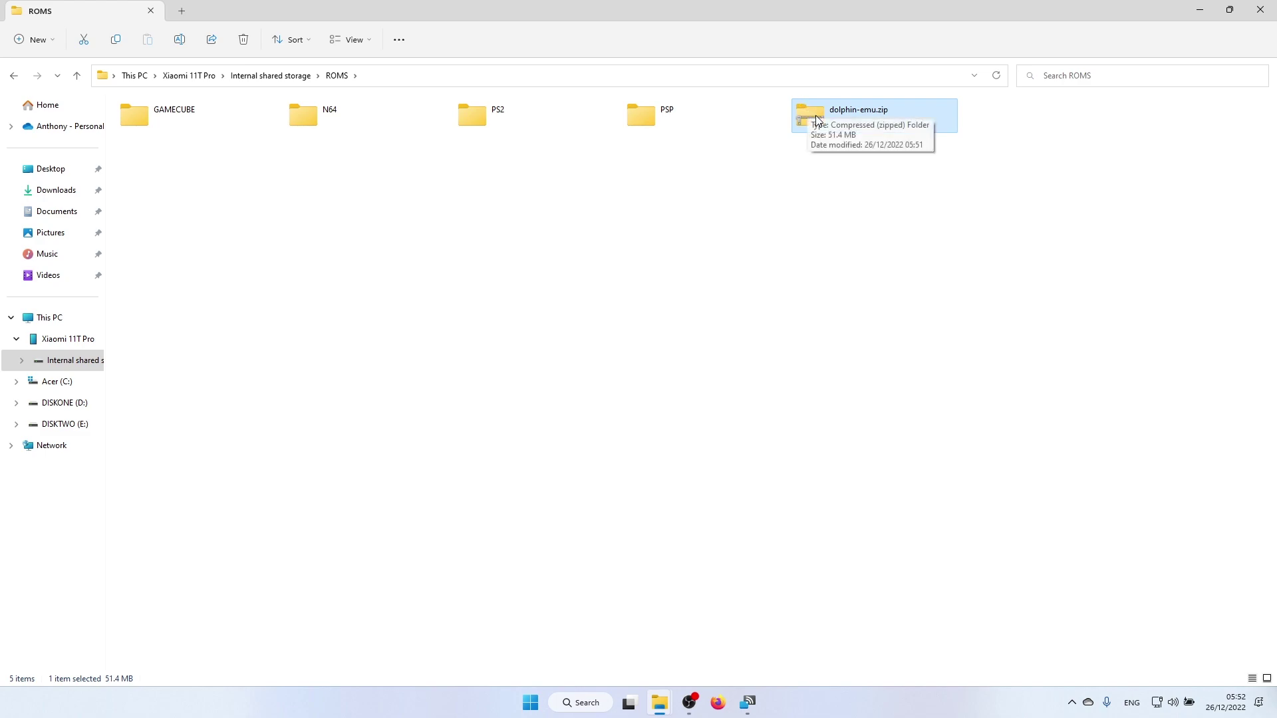
drag(820, 117, 70, 175)
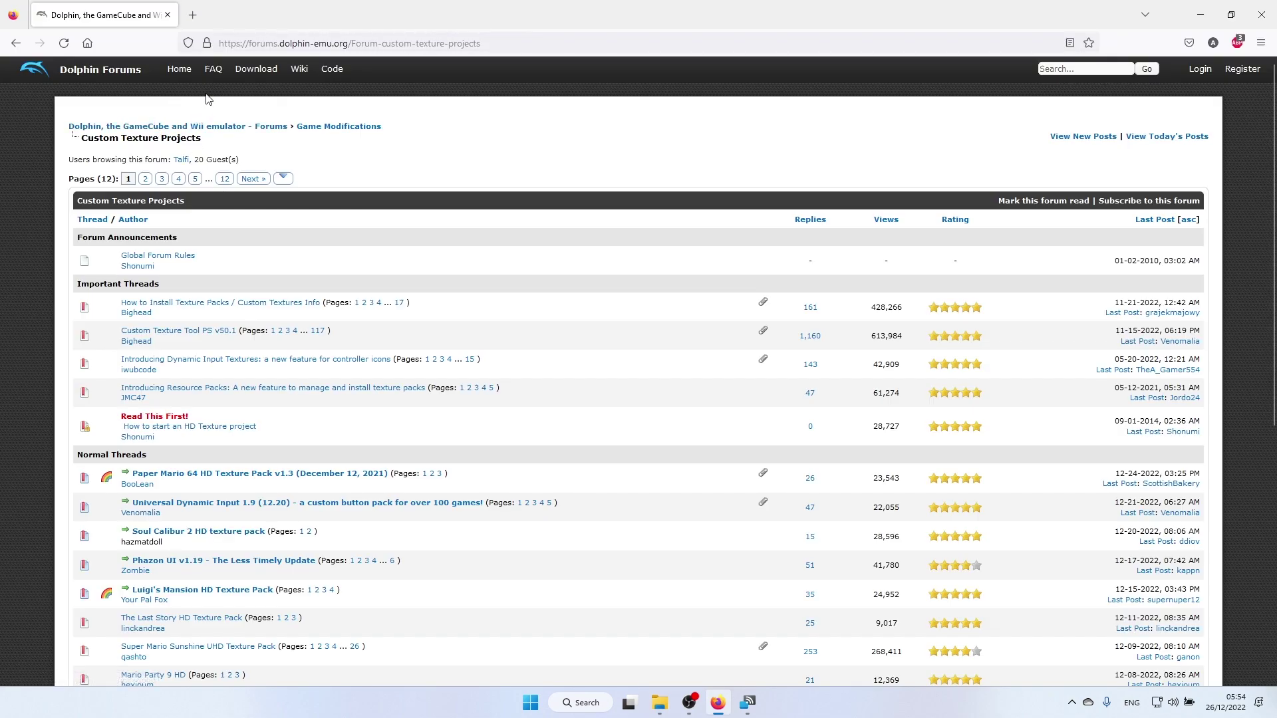
Step: Browse Custom Texture Projects, then search the forum for 'super mario sunshine painted'
scroll(216, 108, down, 1)
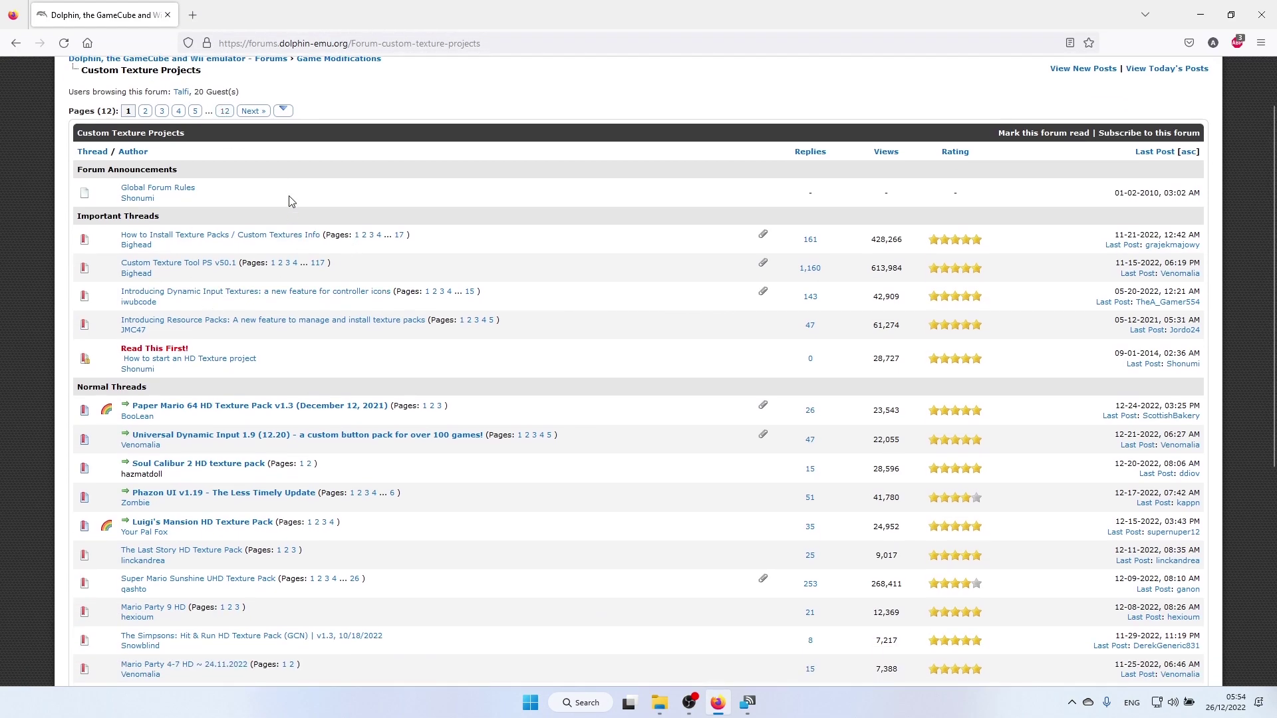
scroll(289, 201, down, 1)
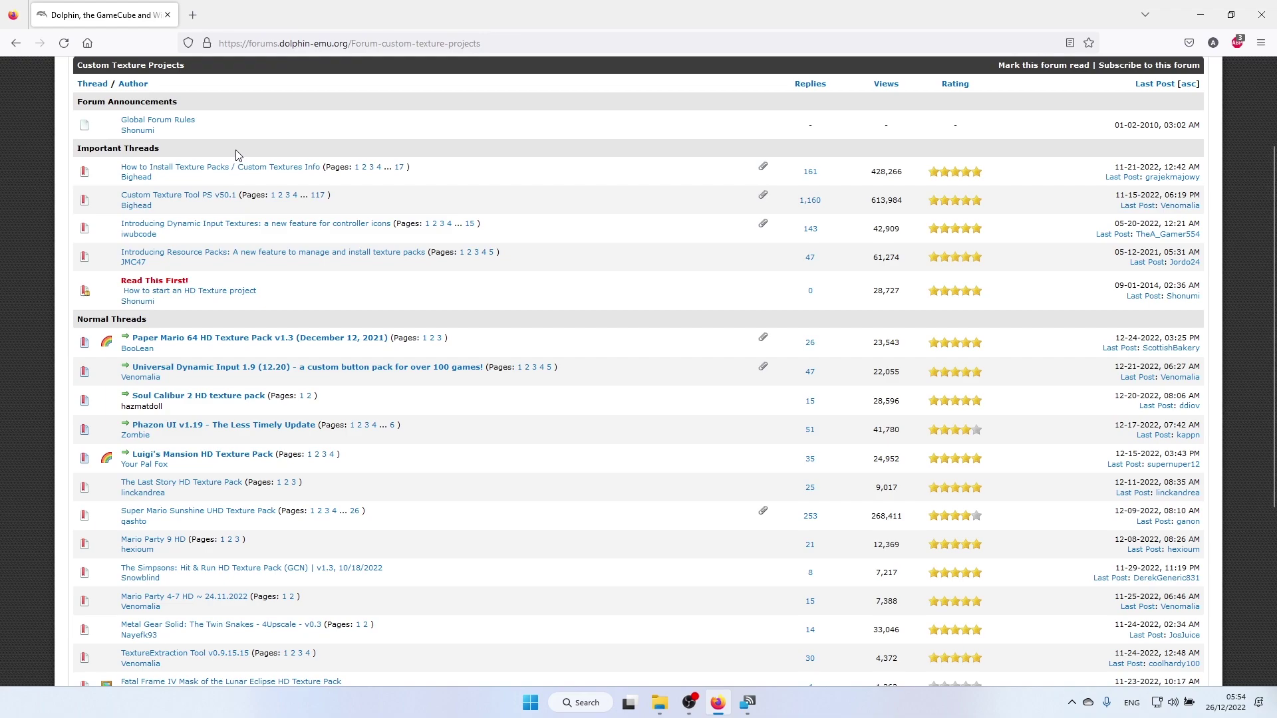
scroll(266, 279, down, 1)
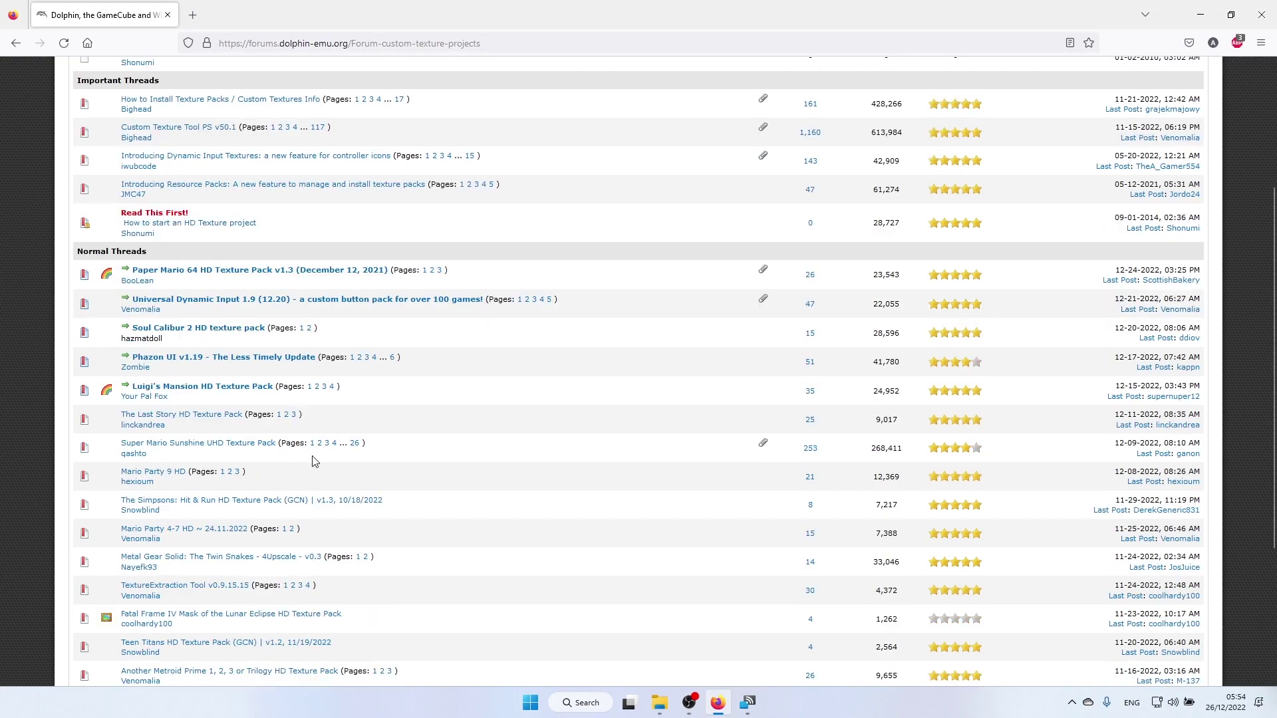
scroll(320, 426, up, 2)
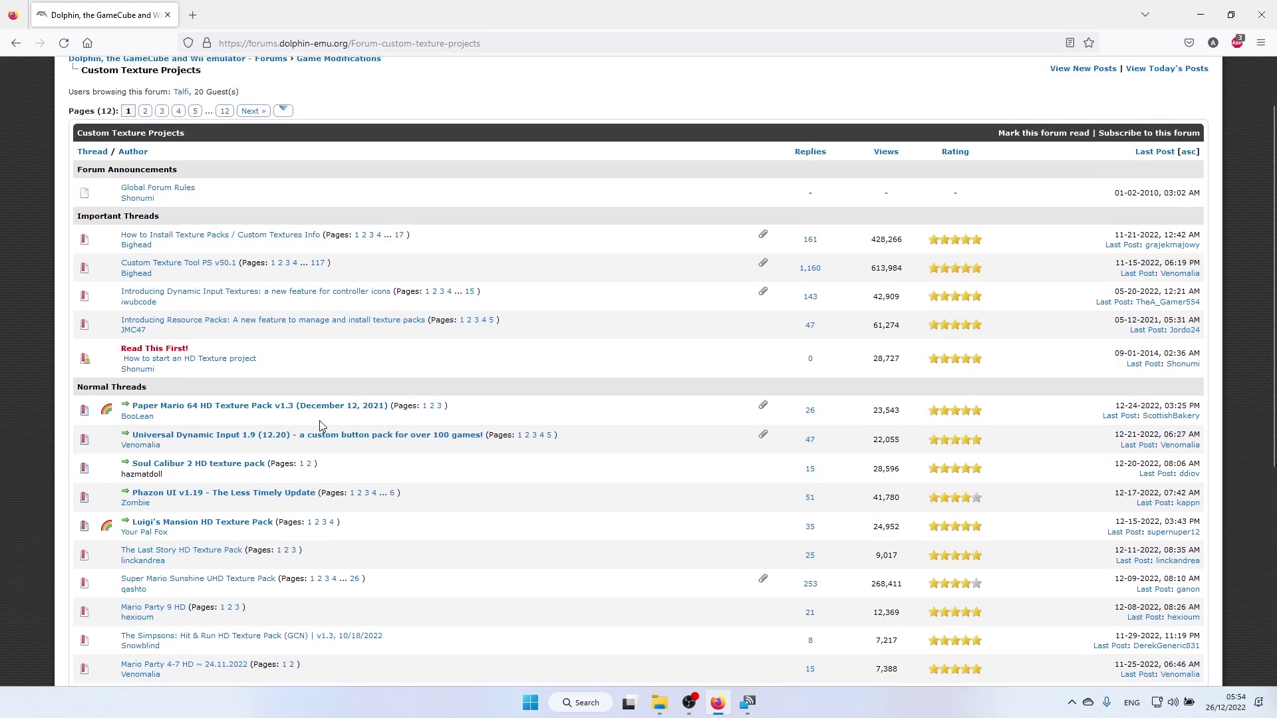
scroll(320, 426, up, 1)
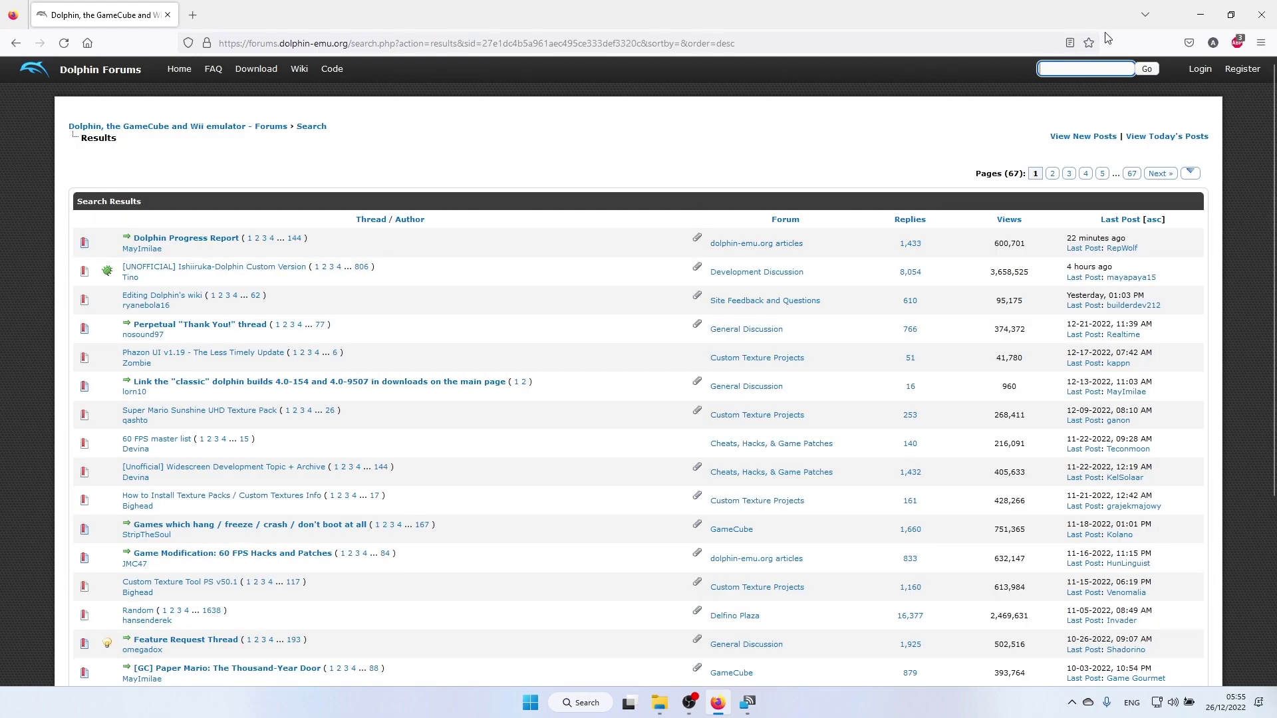
text(super mario )
text(sunshine painte)
text(d)
key(Return)
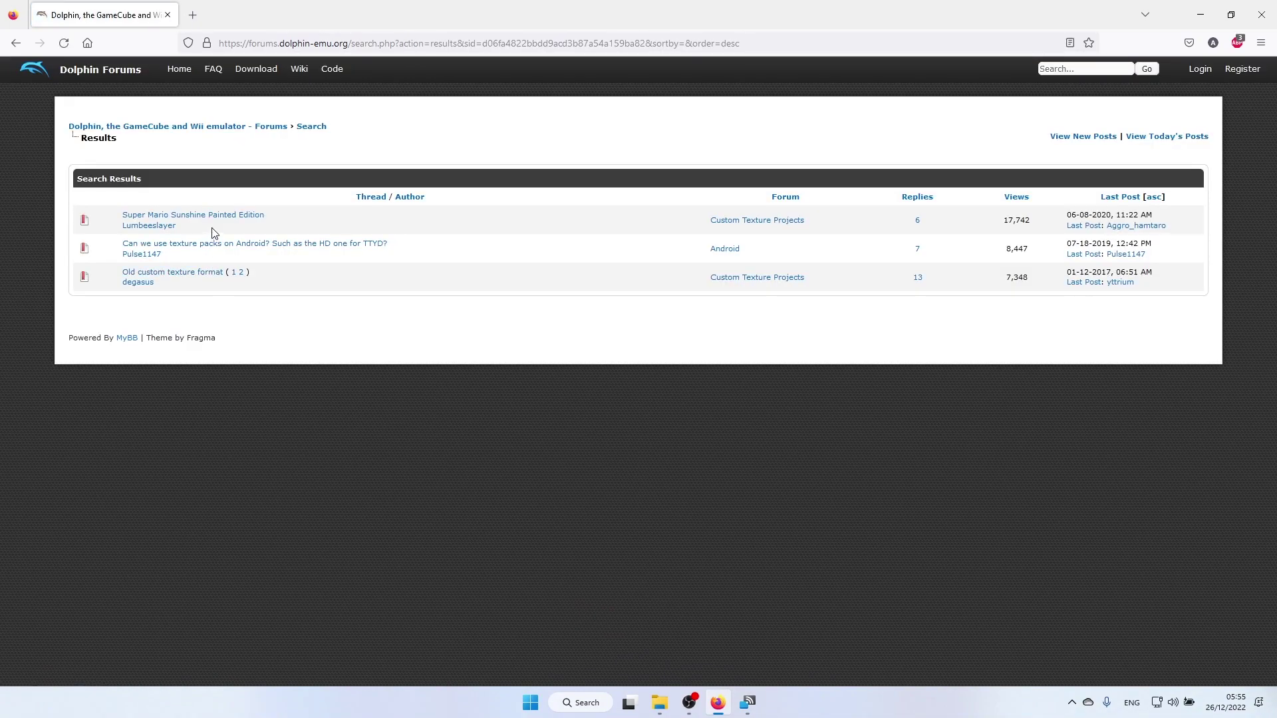
Step: Open the Super Mario Sunshine Painted Edition thread and follow its drive.google.com download link
click(214, 218)
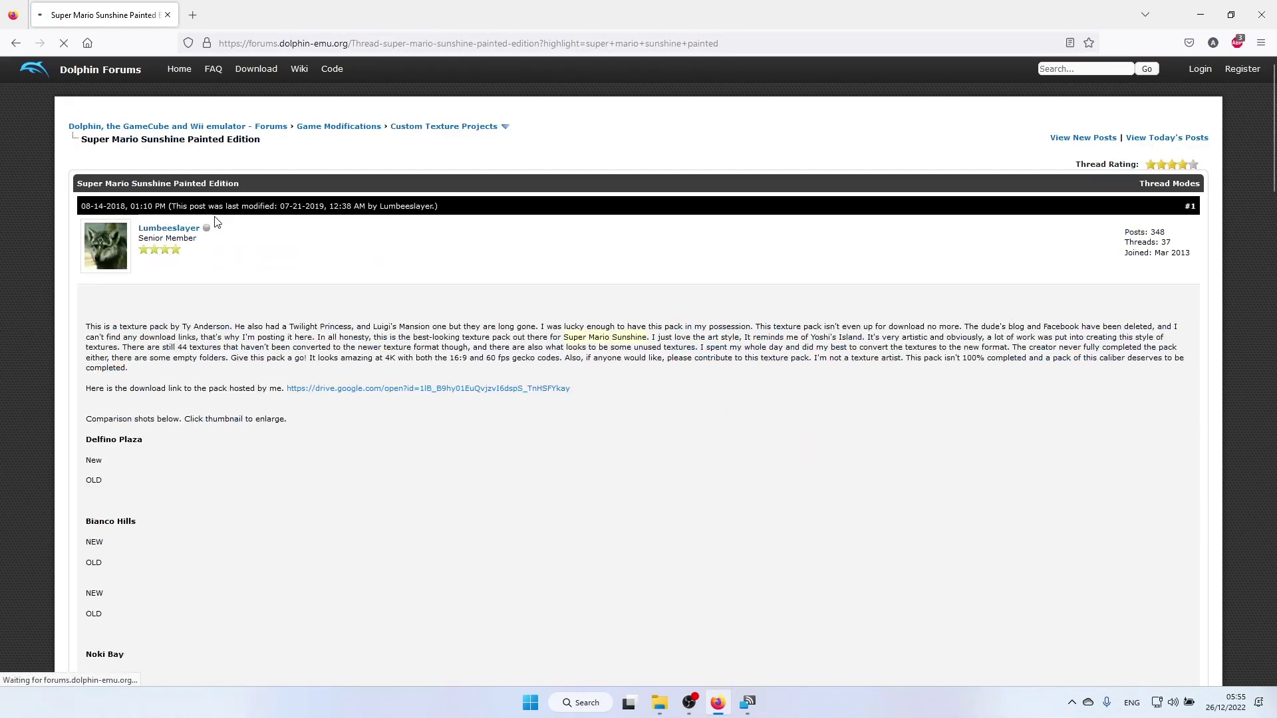
scroll(264, 270, down, 7)
scroll(263, 268, down, 5)
scroll(263, 268, up, 3)
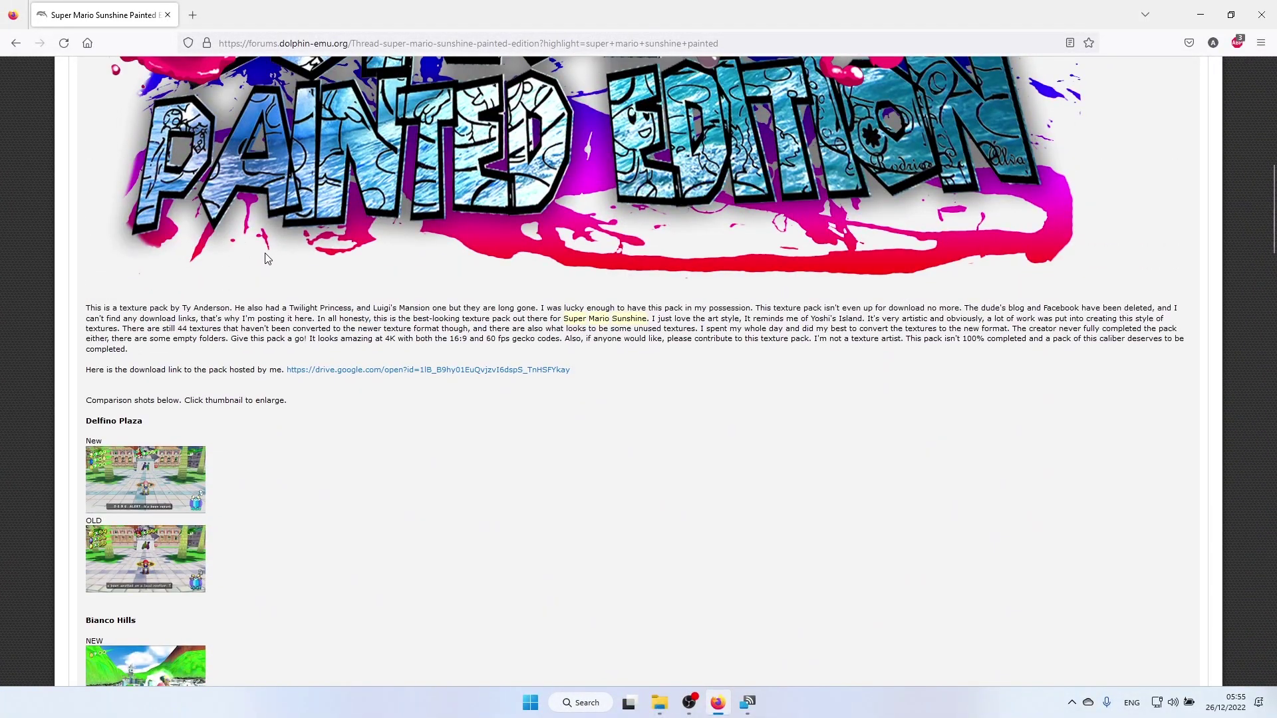
scroll(264, 259, down, 1)
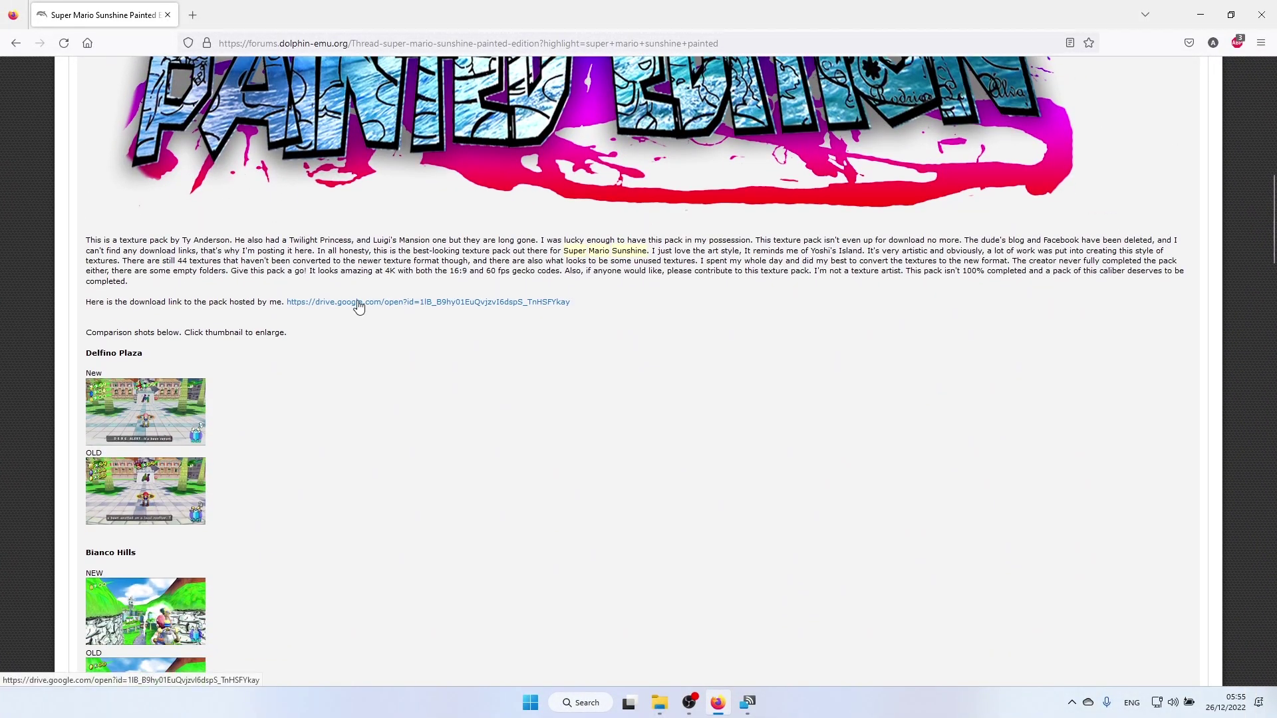
click(359, 303)
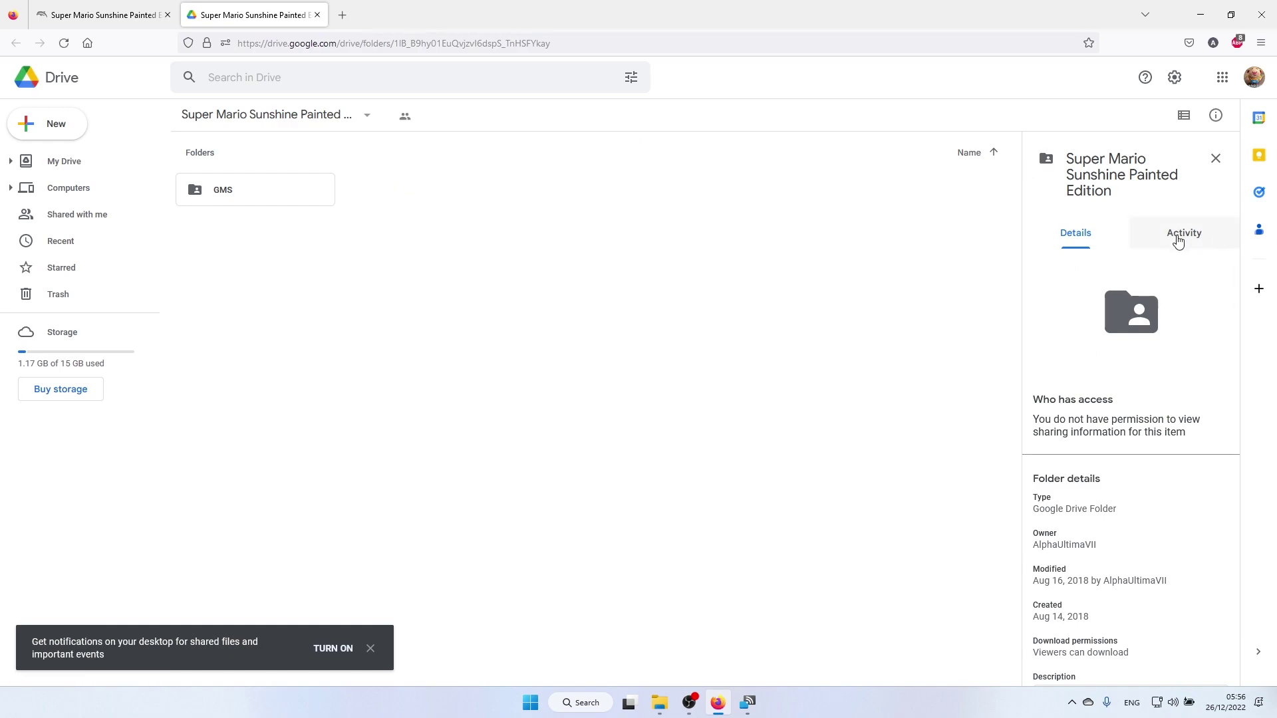
Step: Download the GMS folder from Google Drive as a zip, then return to the forum tab
click(1215, 159)
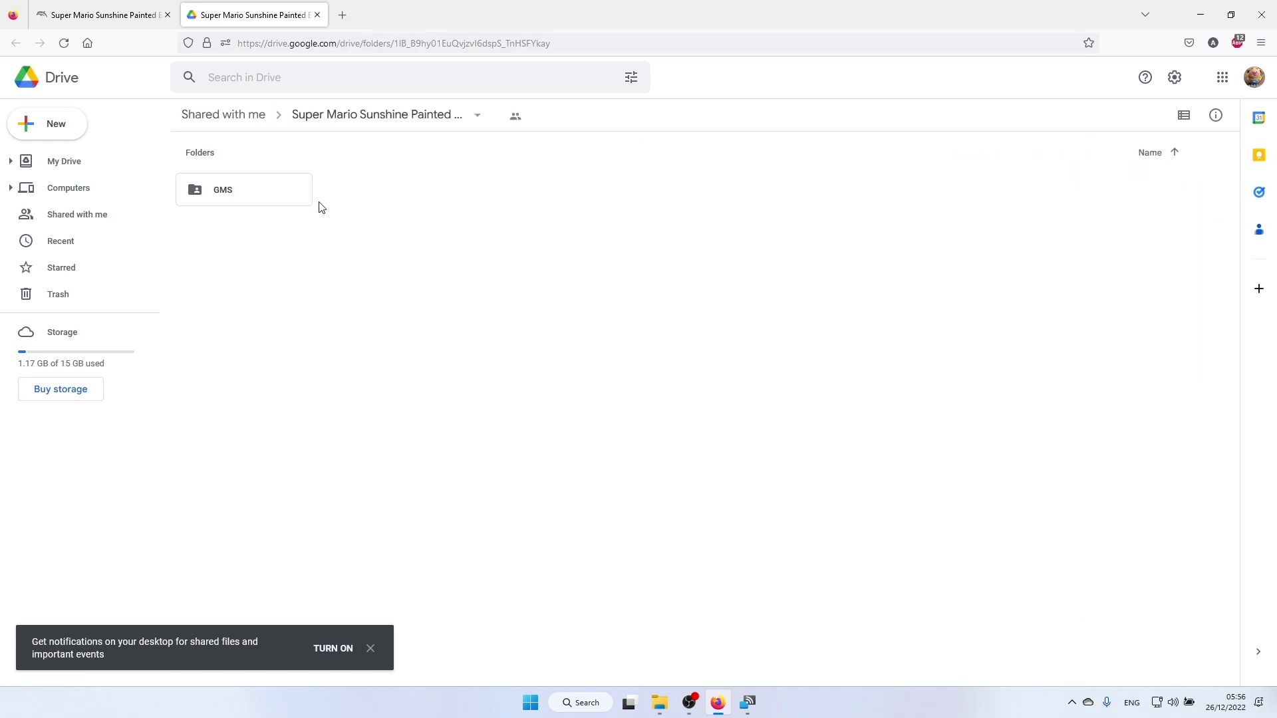
right_click(237, 186)
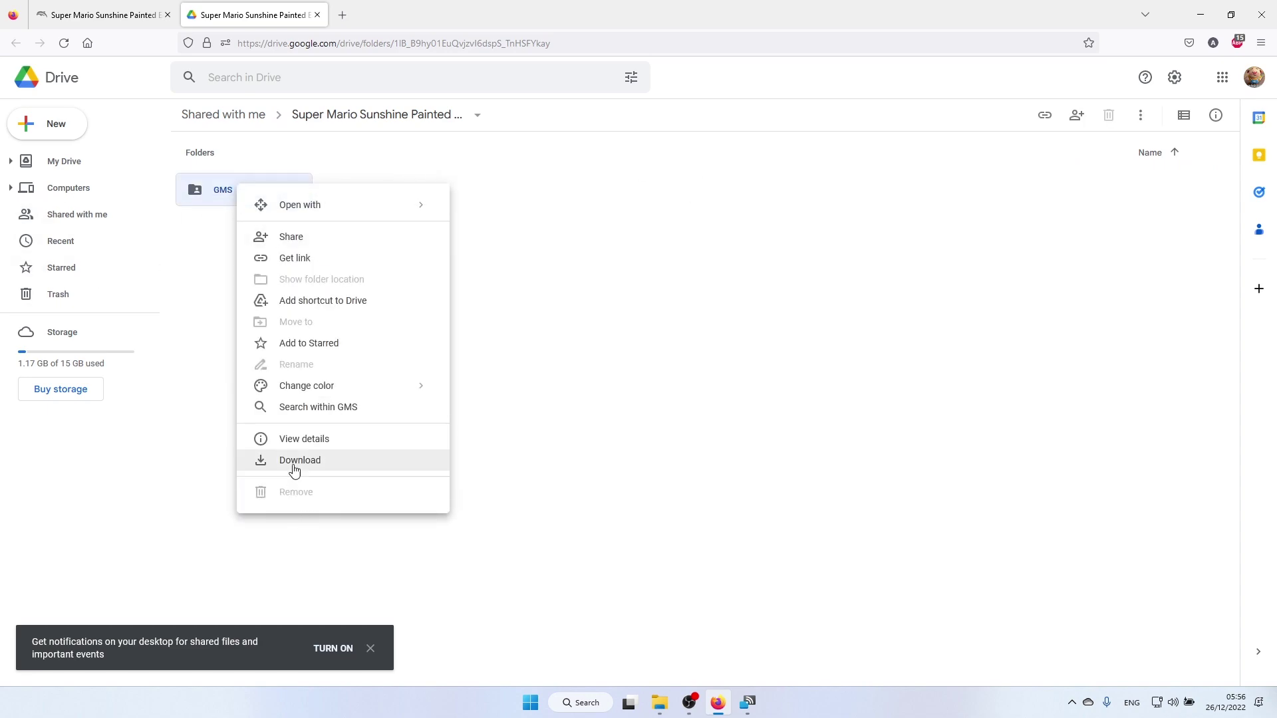
click(295, 465)
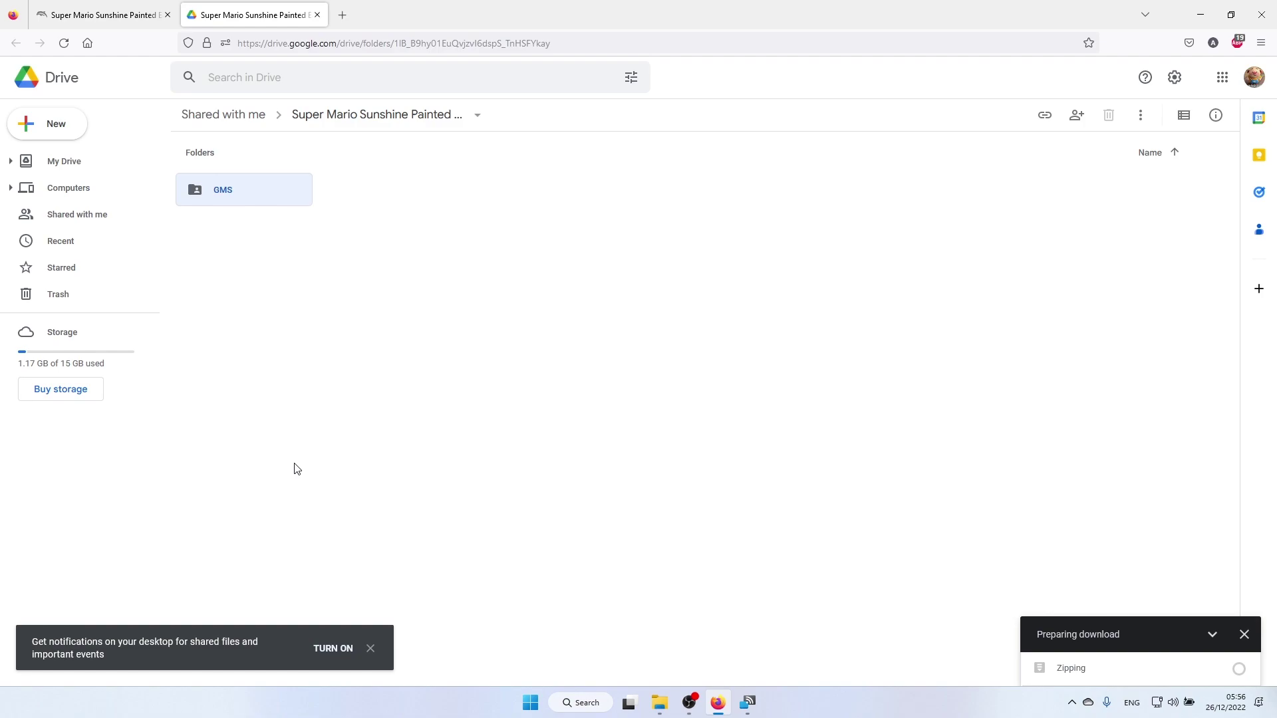
key(ctrl+shift+Tab)
scroll(384, 314, down, 5)
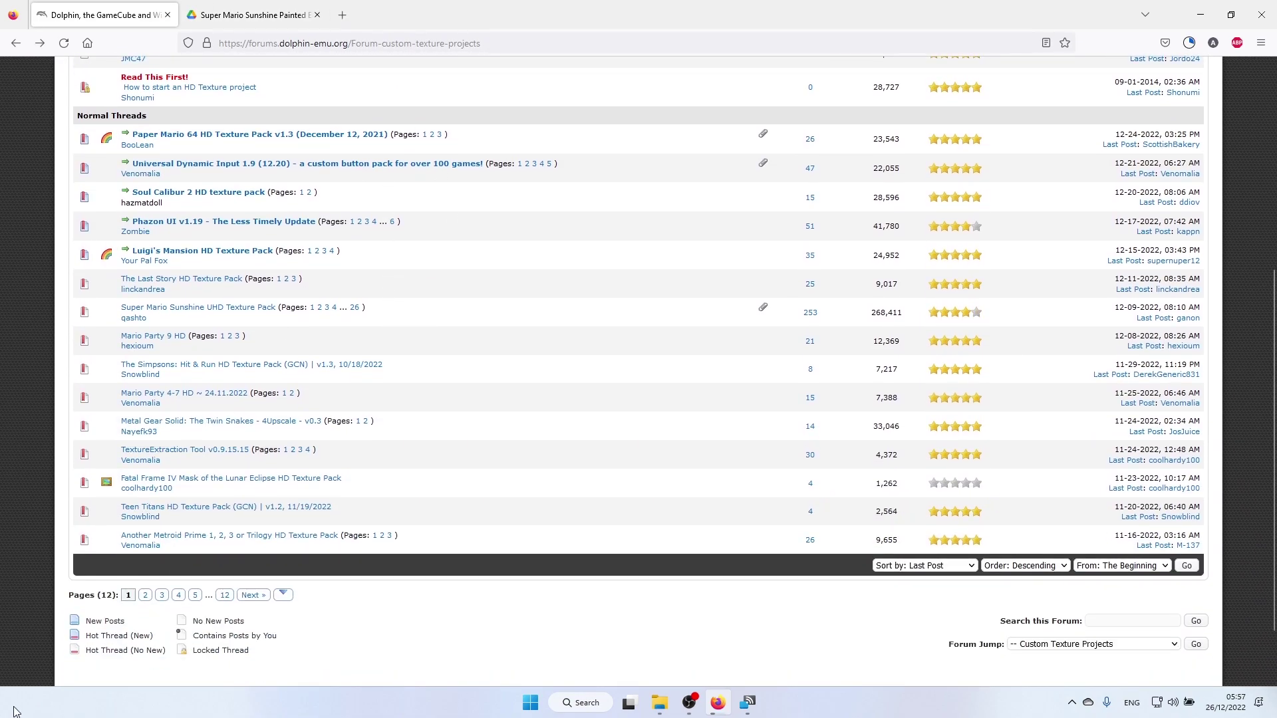
Step: Go to page 2 of Custom Texture Projects and glance at the Super Mario Galaxy 2 HD thread
click(152, 598)
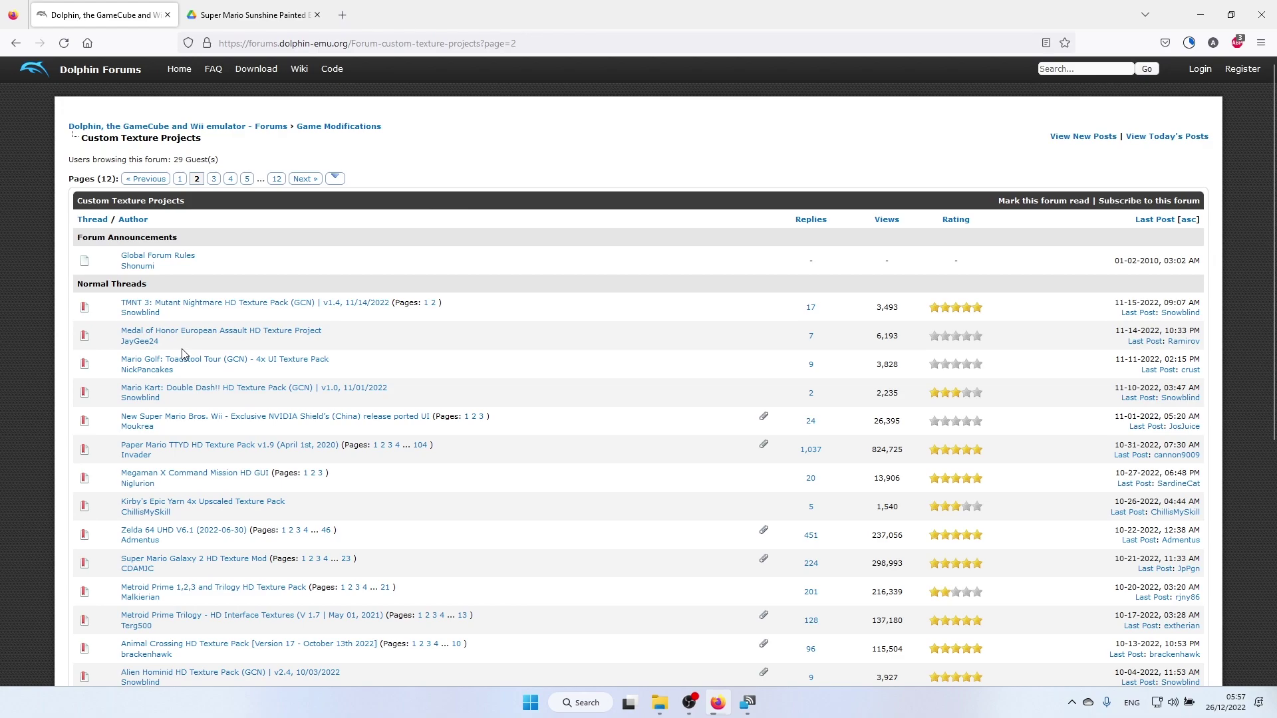
click(192, 558)
scroll(440, 213, down, 1)
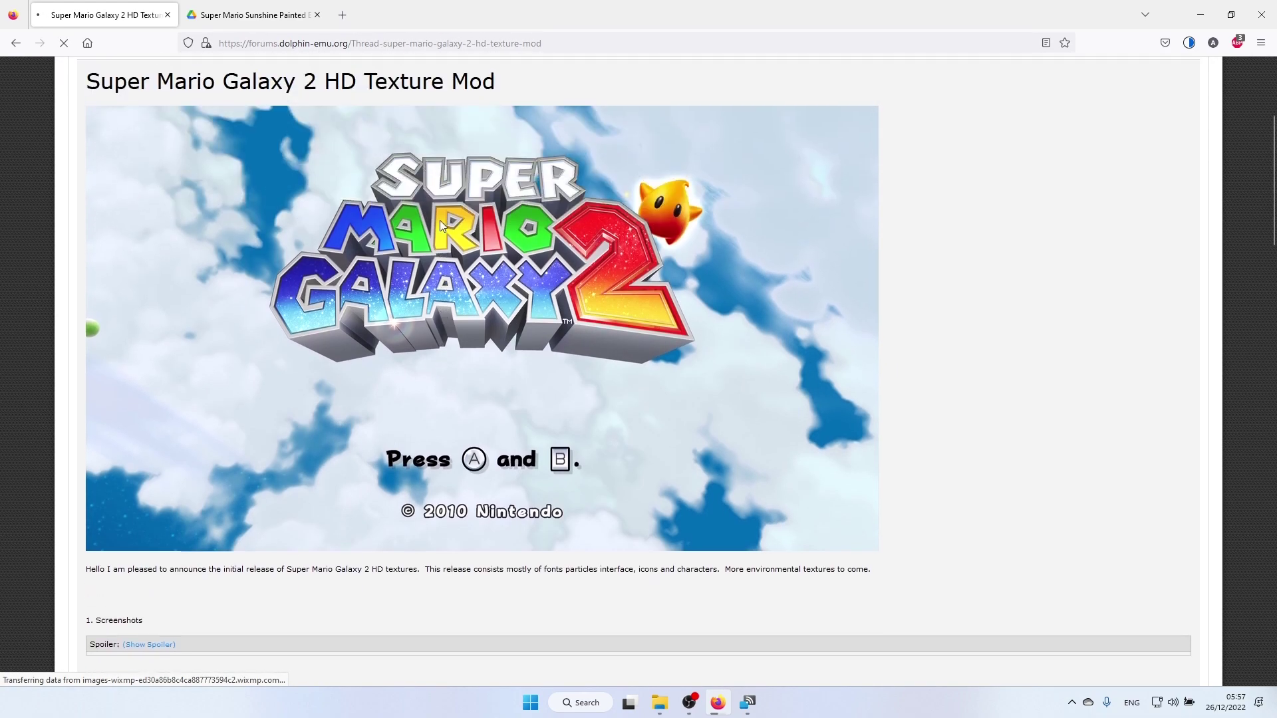
scroll(441, 225, up, 1)
click(16, 43)
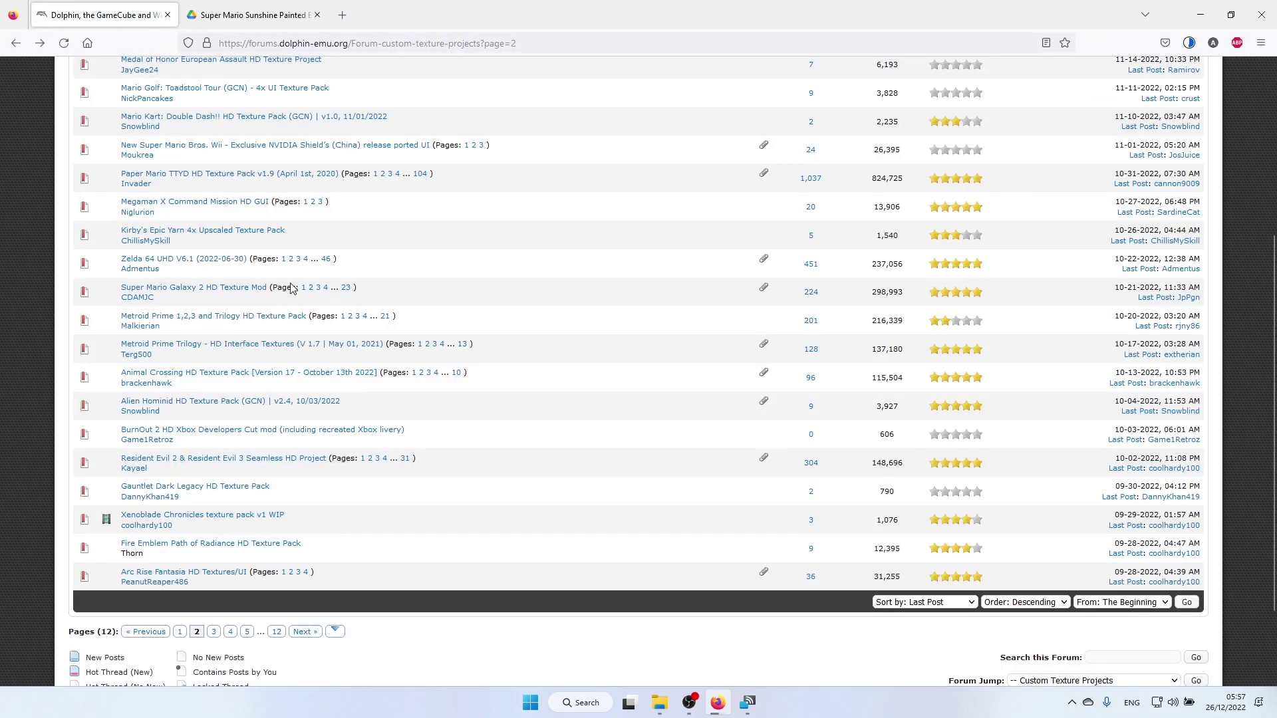
Step: Glance at the Zelda 64 UHD V6.1 thread, return to the list, then right-click the GMS zip
click(193, 259)
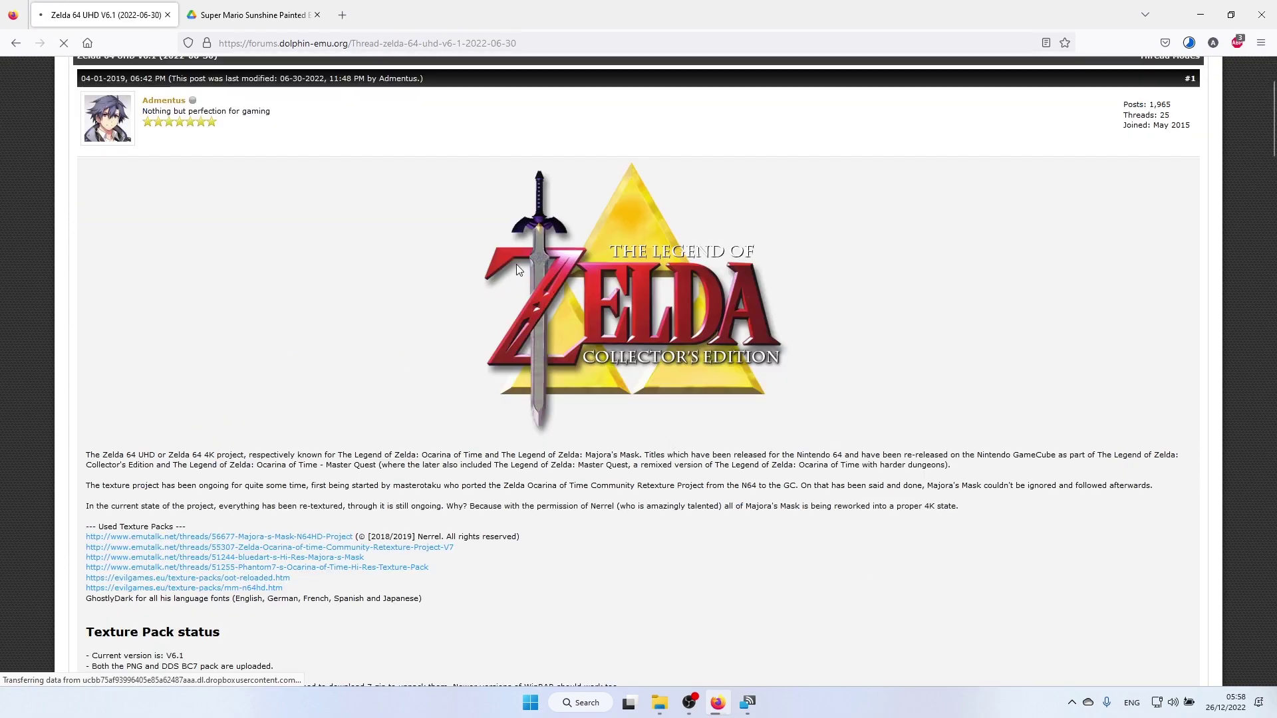
scroll(519, 308, down, 3)
scroll(490, 282, up, 3)
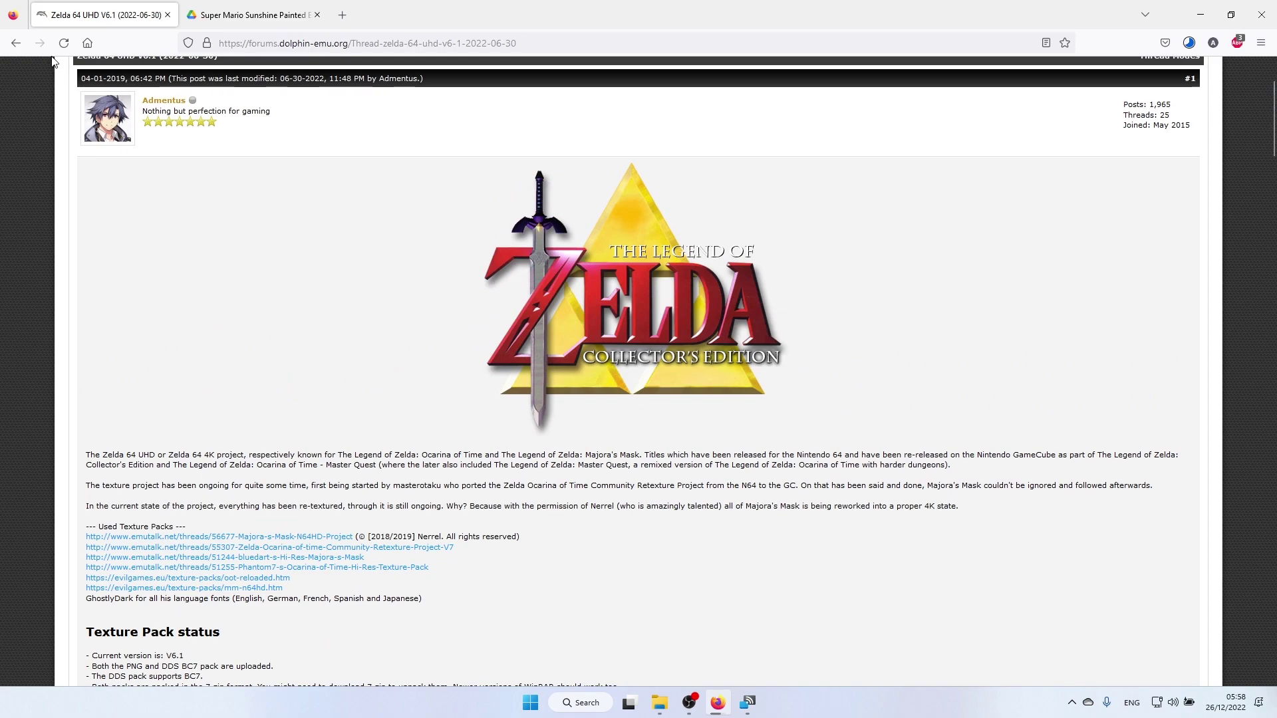
click(25, 48)
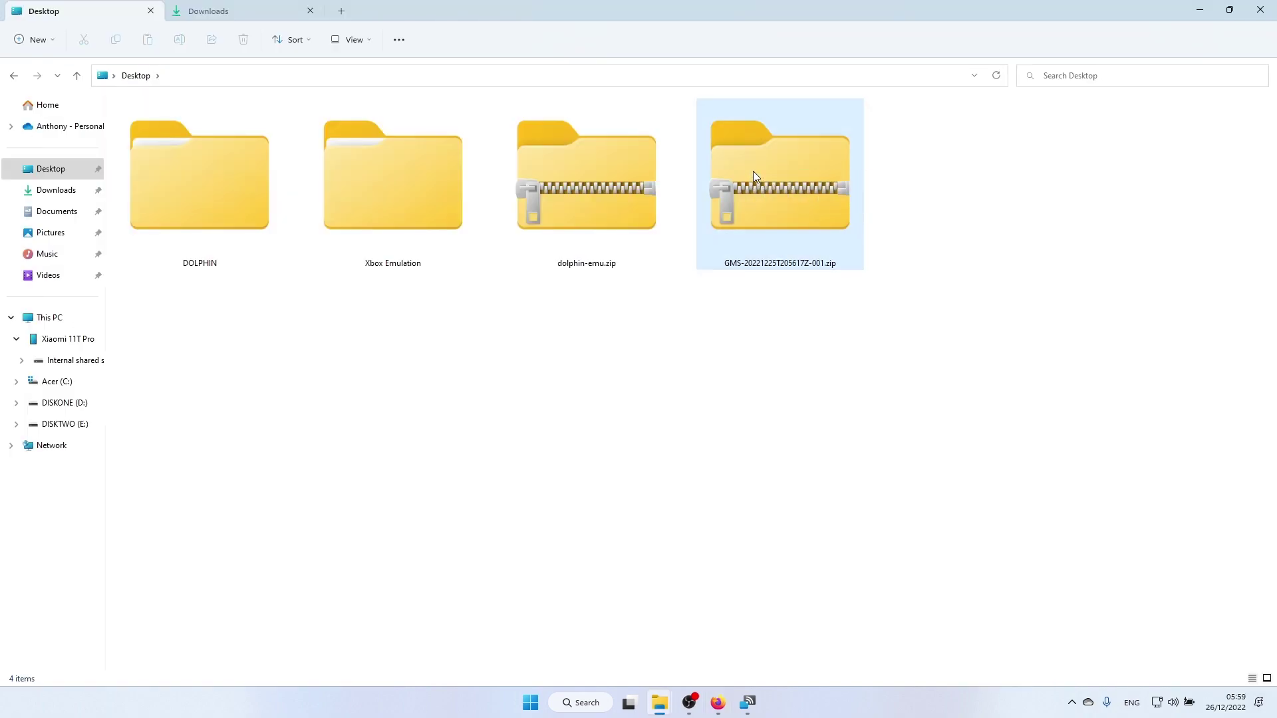
right_click(753, 170)
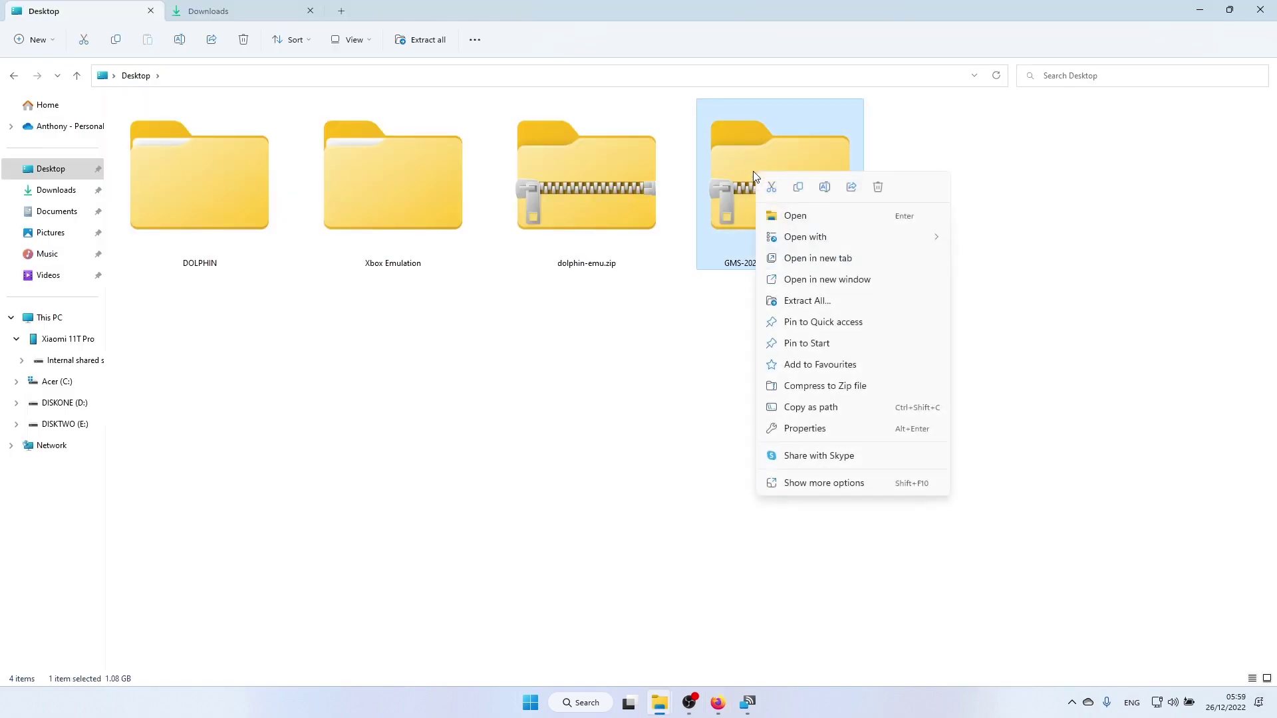
Step: Extract GMS-20221225T205617Z-001.zip and move the extracted GMS folder onto the Desktop
click(850, 300)
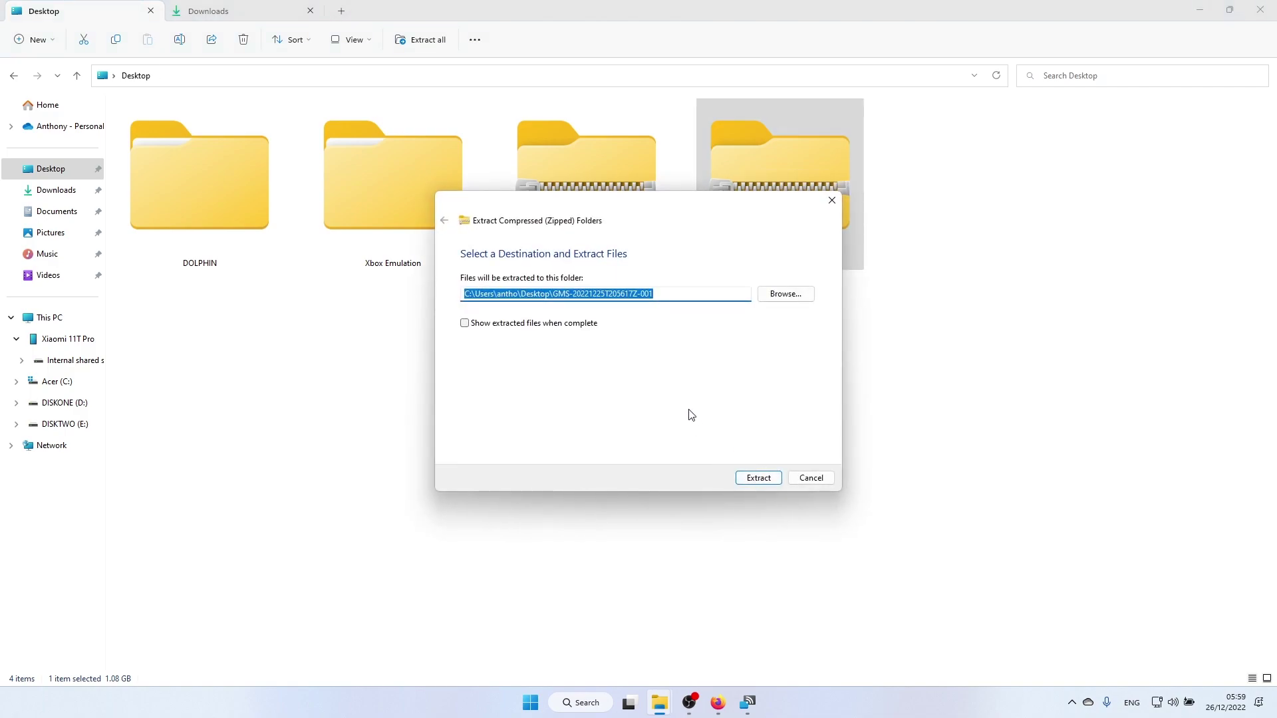
click(749, 479)
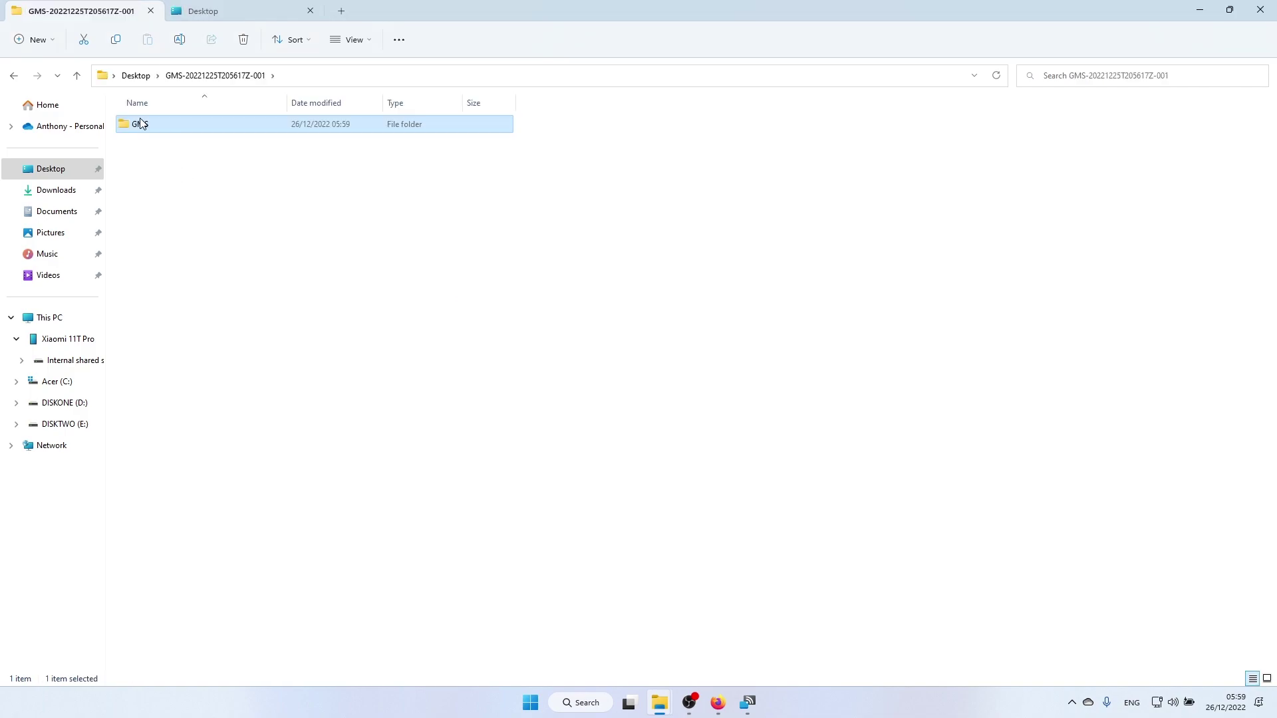
drag(142, 128, 140, 81)
click(136, 76)
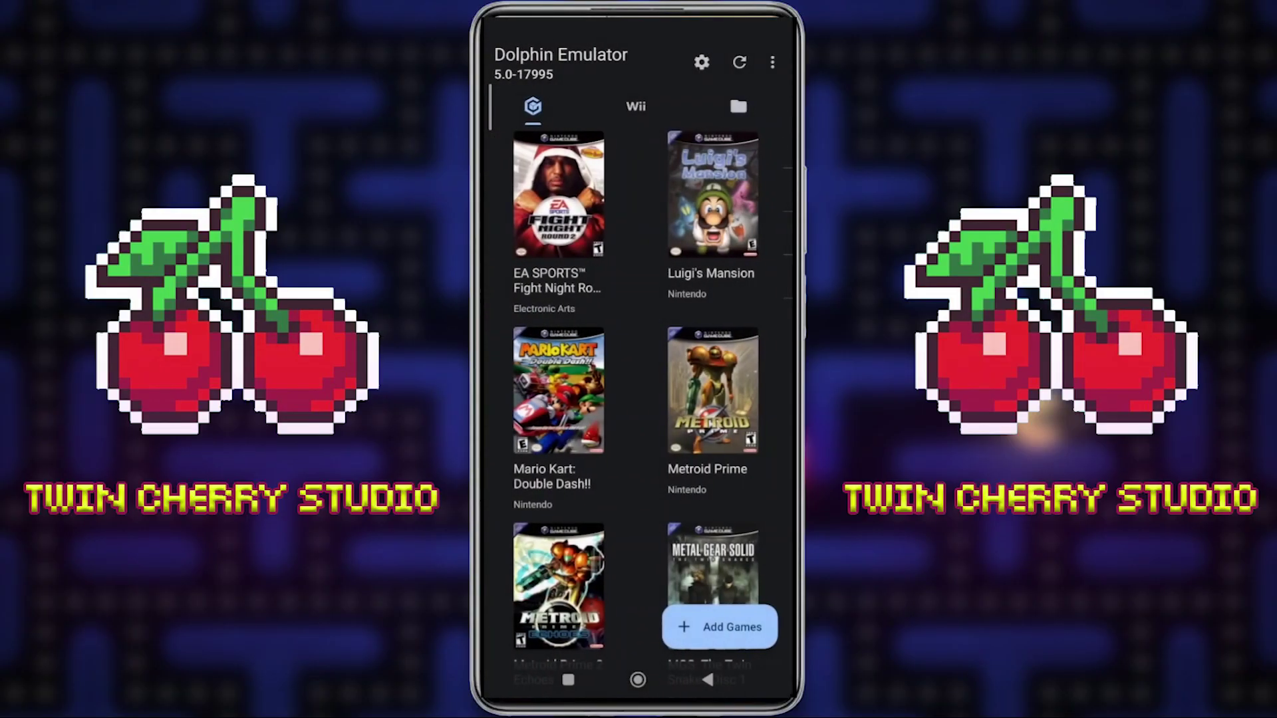
scroll(637, 372, down, 10)
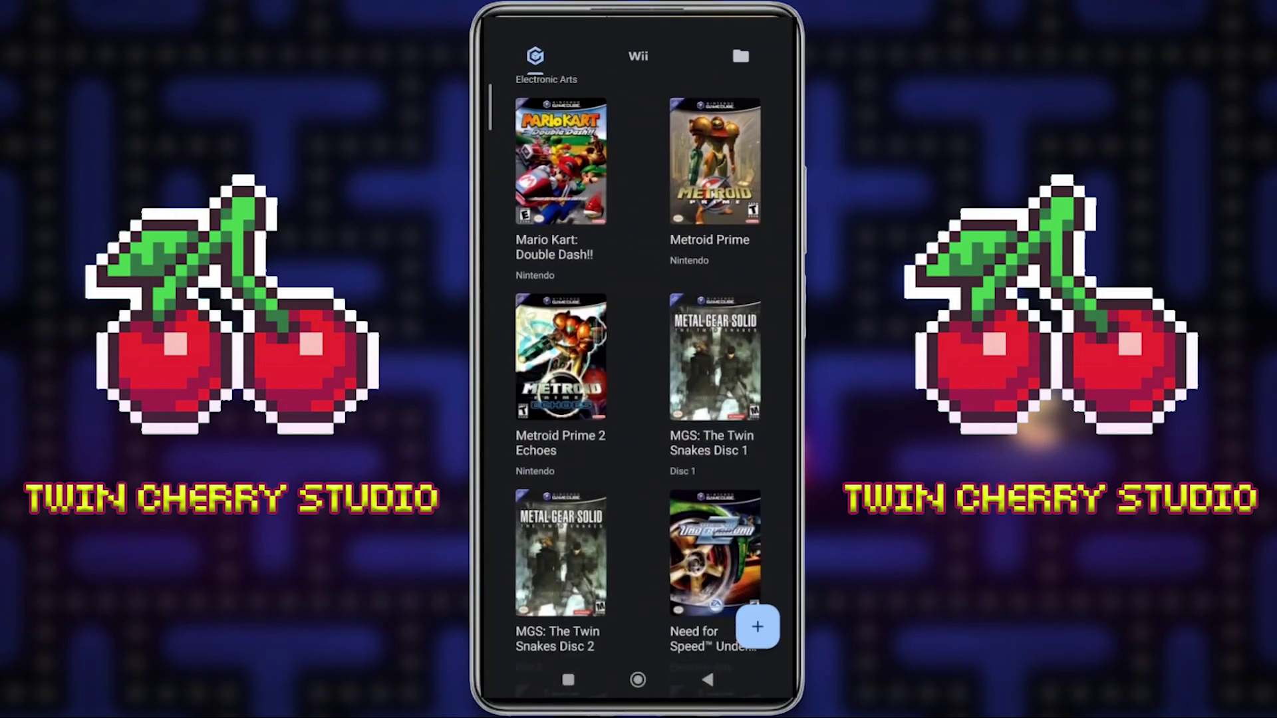
Step: Open Super Mario Sunshine's Game Properties and view its details showing game ID GMSE01
scroll(637, 373, up, 10)
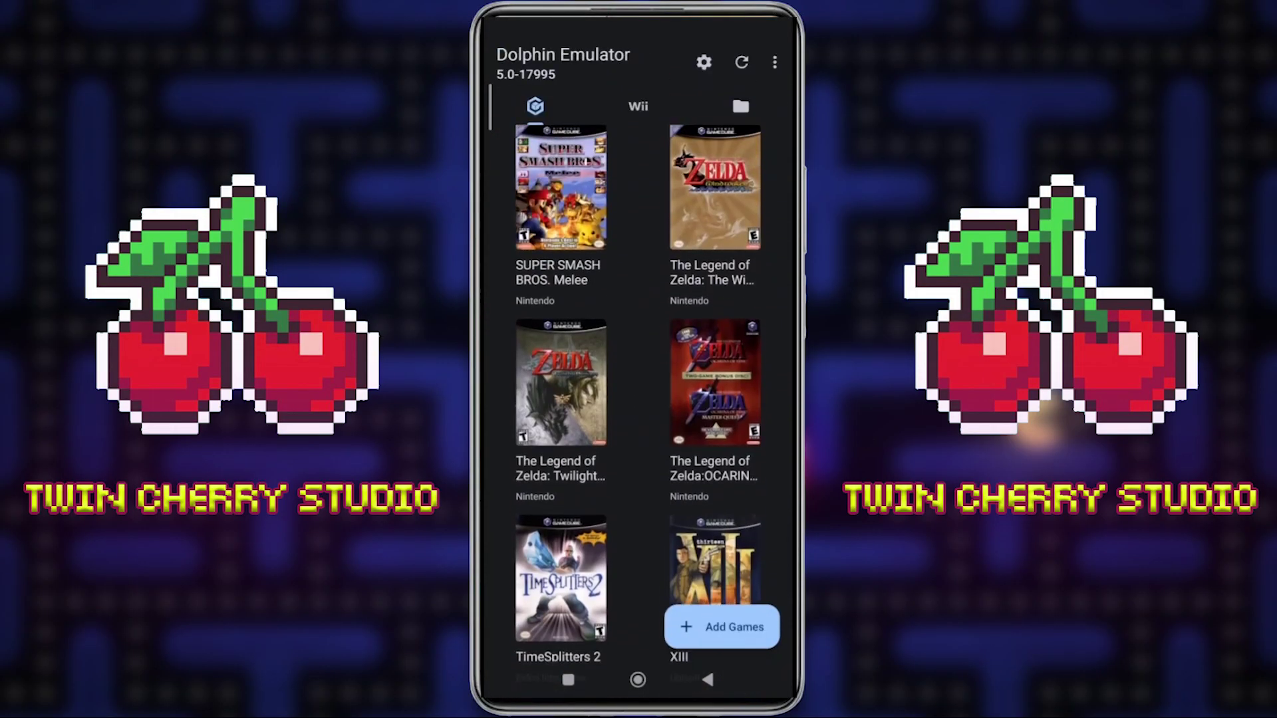
click(715, 362)
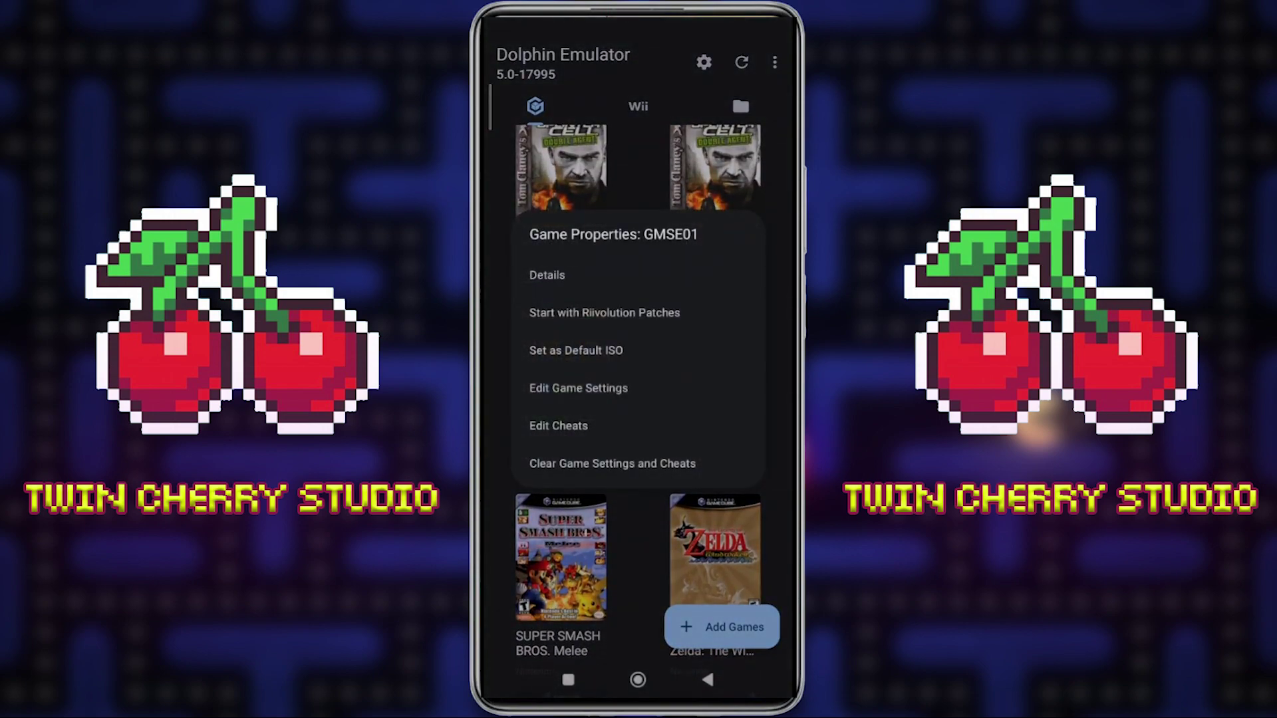
click(547, 274)
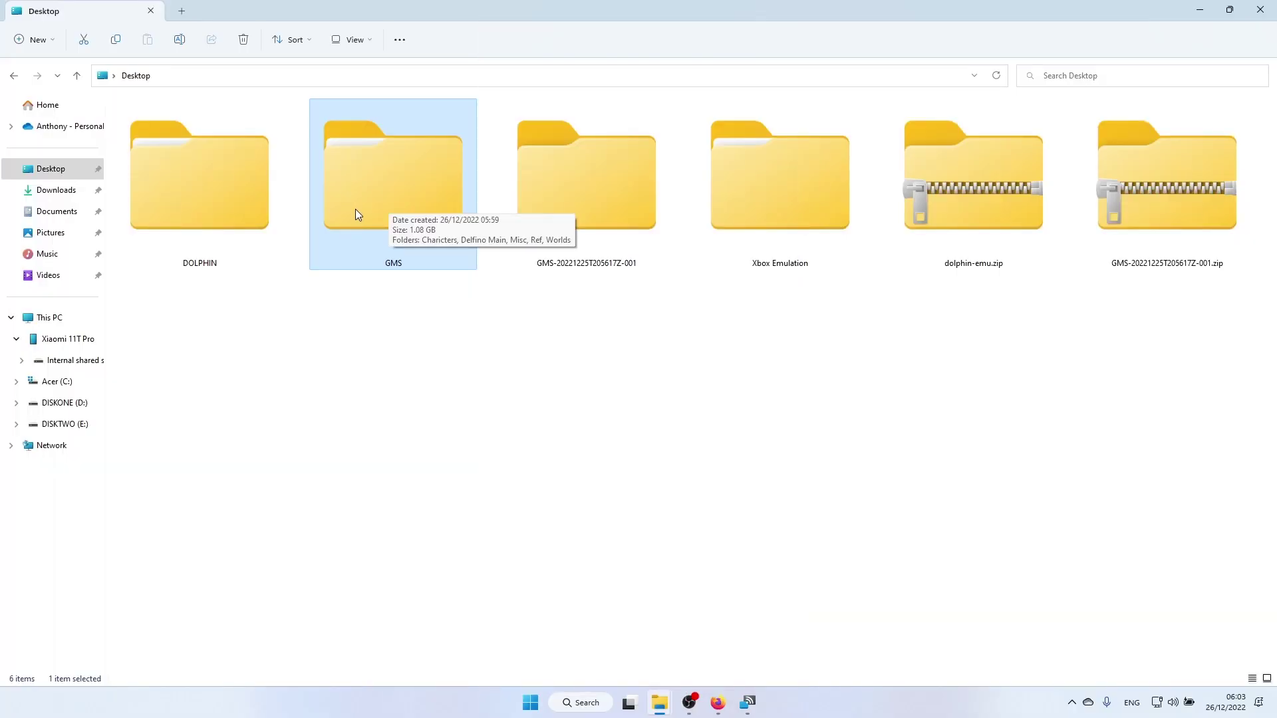
Step: Extract dolphin-emu.zip to a dolphin-emu folder on the Desktop, then delete the zip
click(937, 175)
right_click(937, 170)
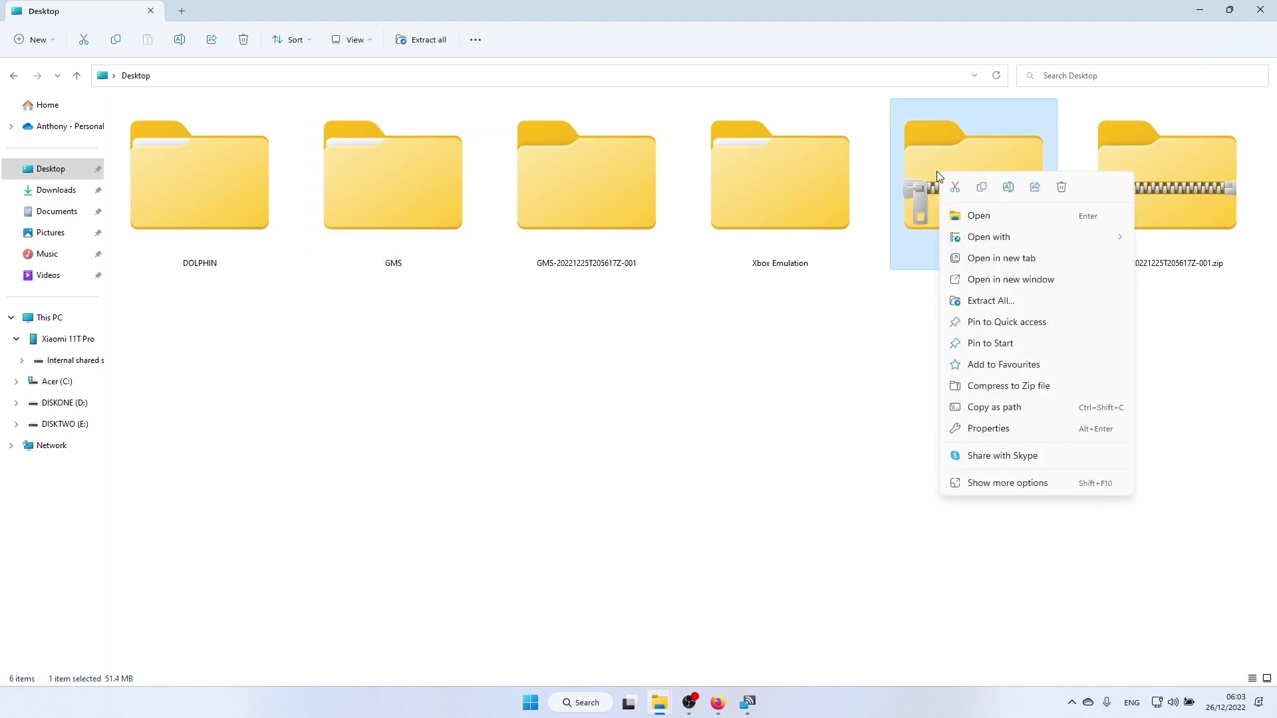
click(1025, 302)
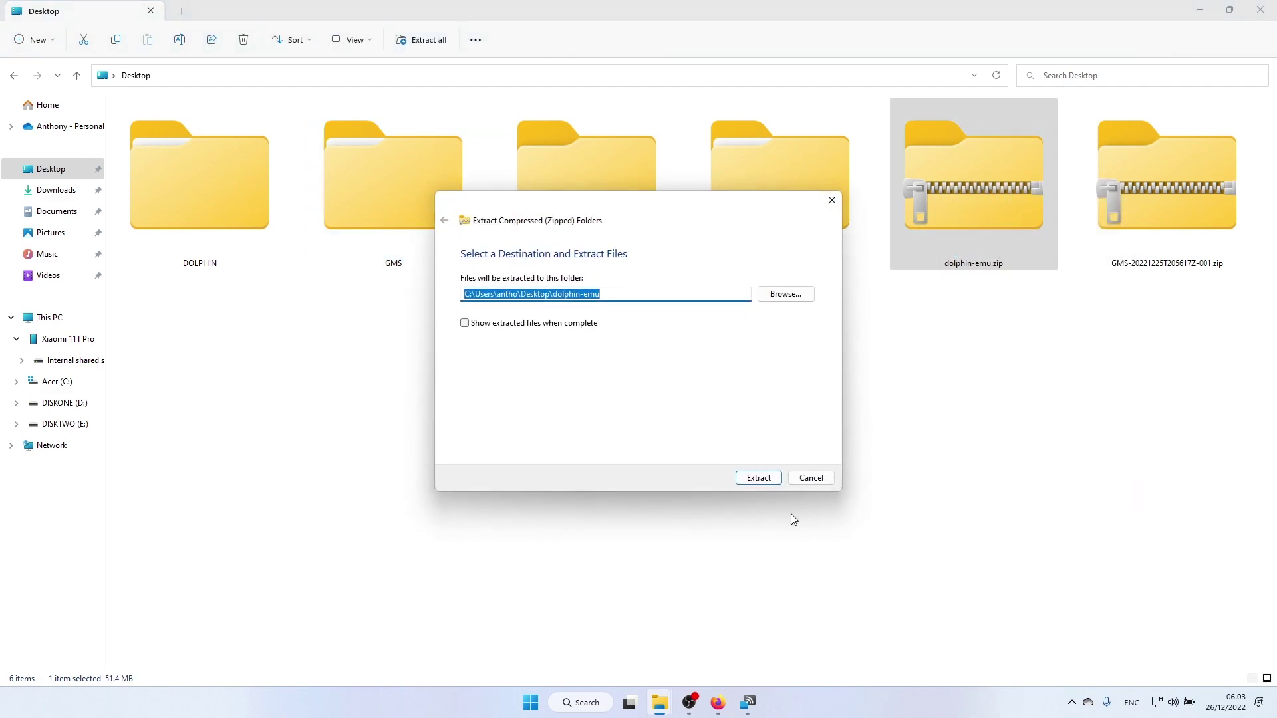
click(760, 478)
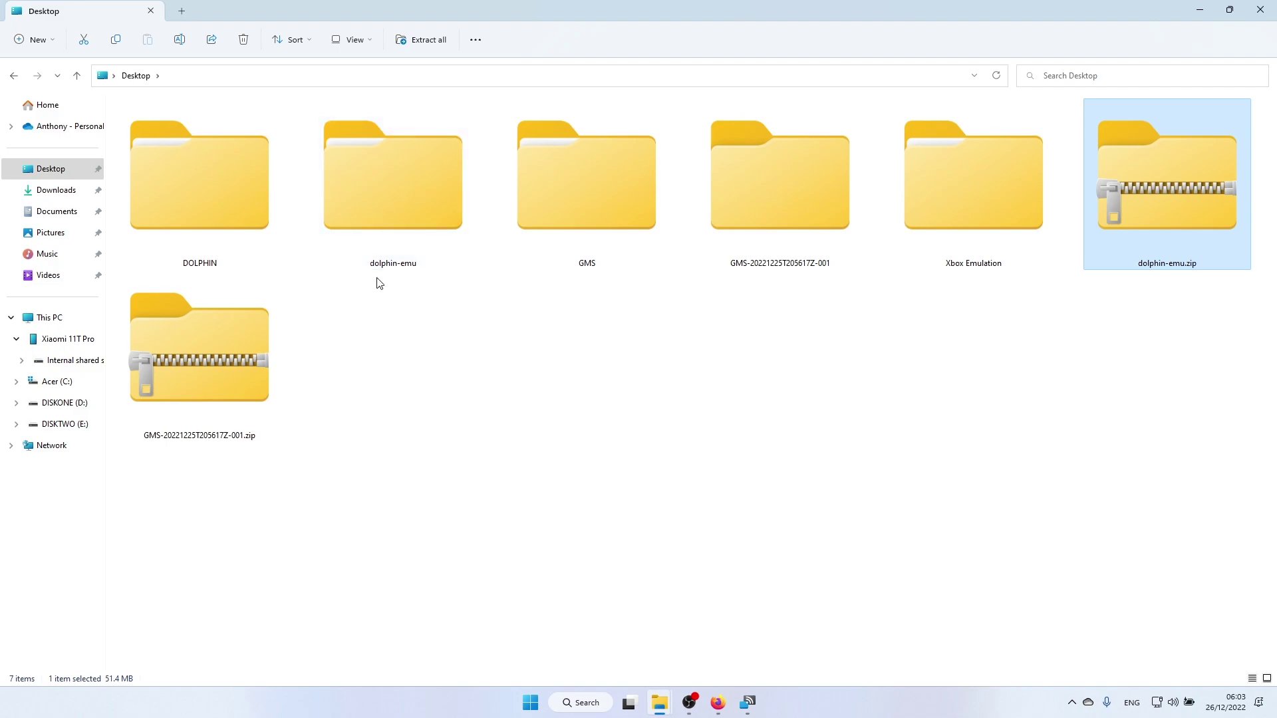
right_click(1110, 208)
click(1033, 221)
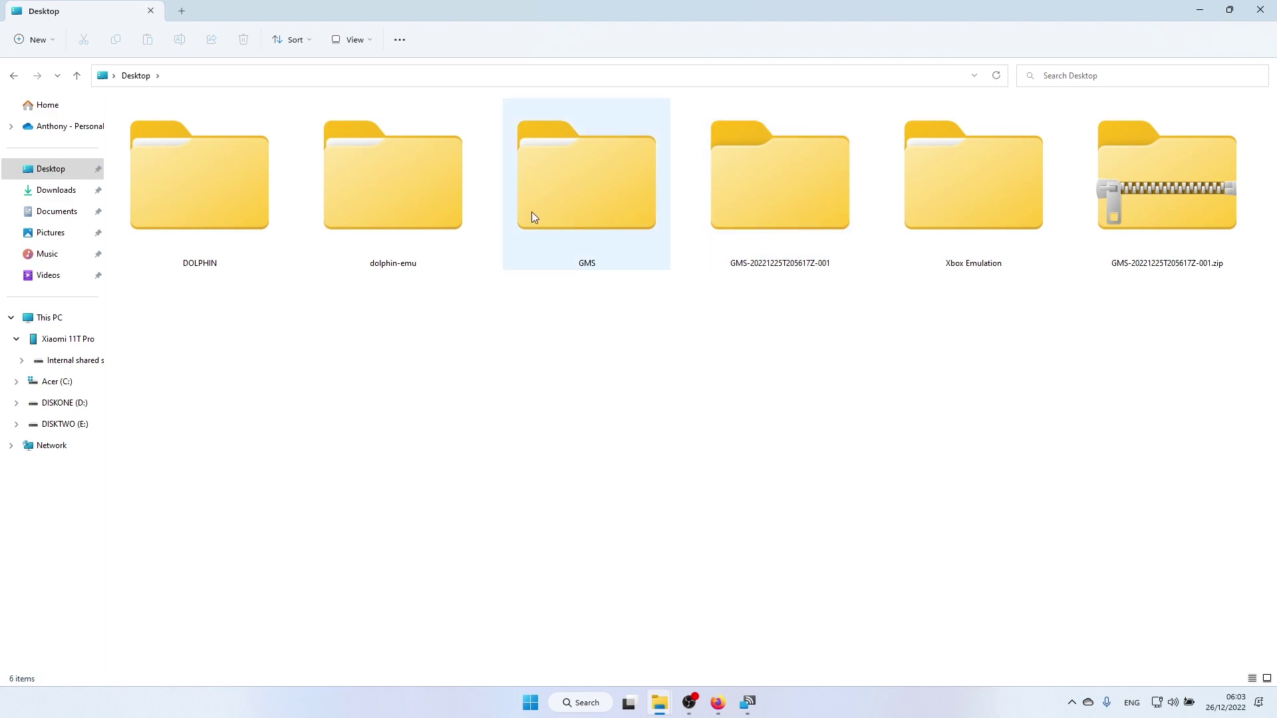
Step: Open dolphin-emu\Load\Textures in a separate window snapped to the screen's left half
right_click(459, 205)
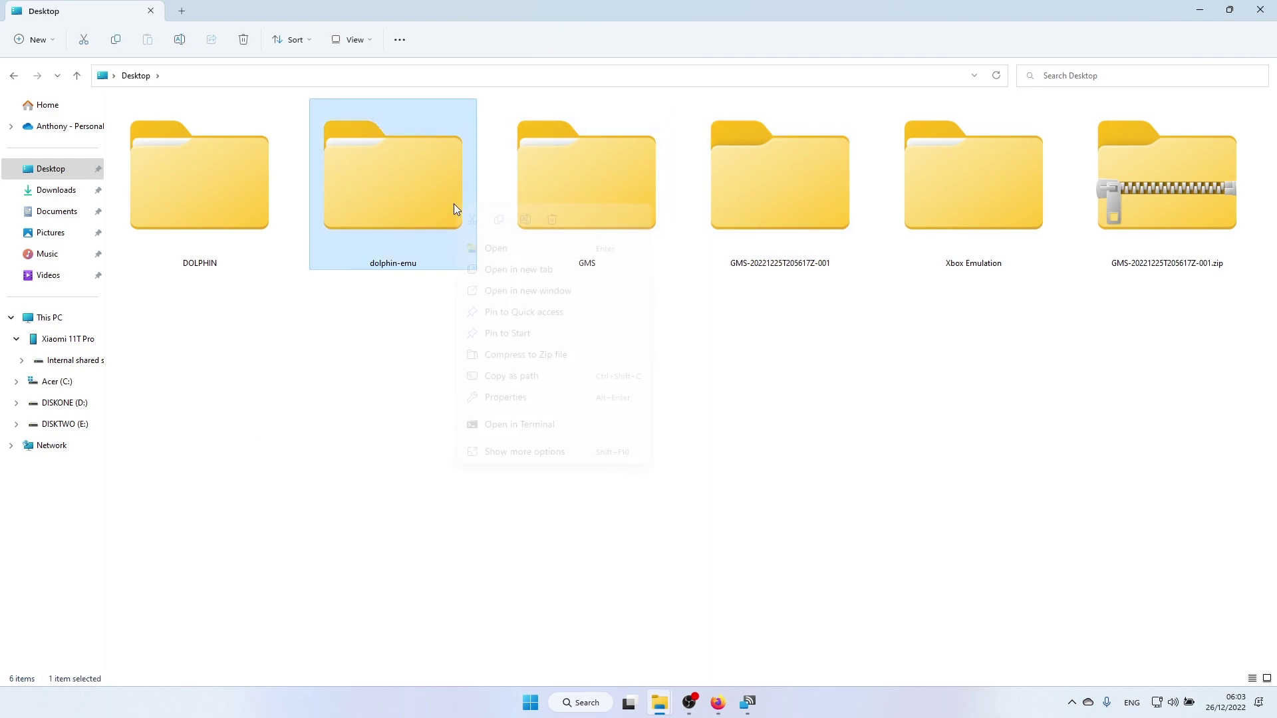
click(524, 298)
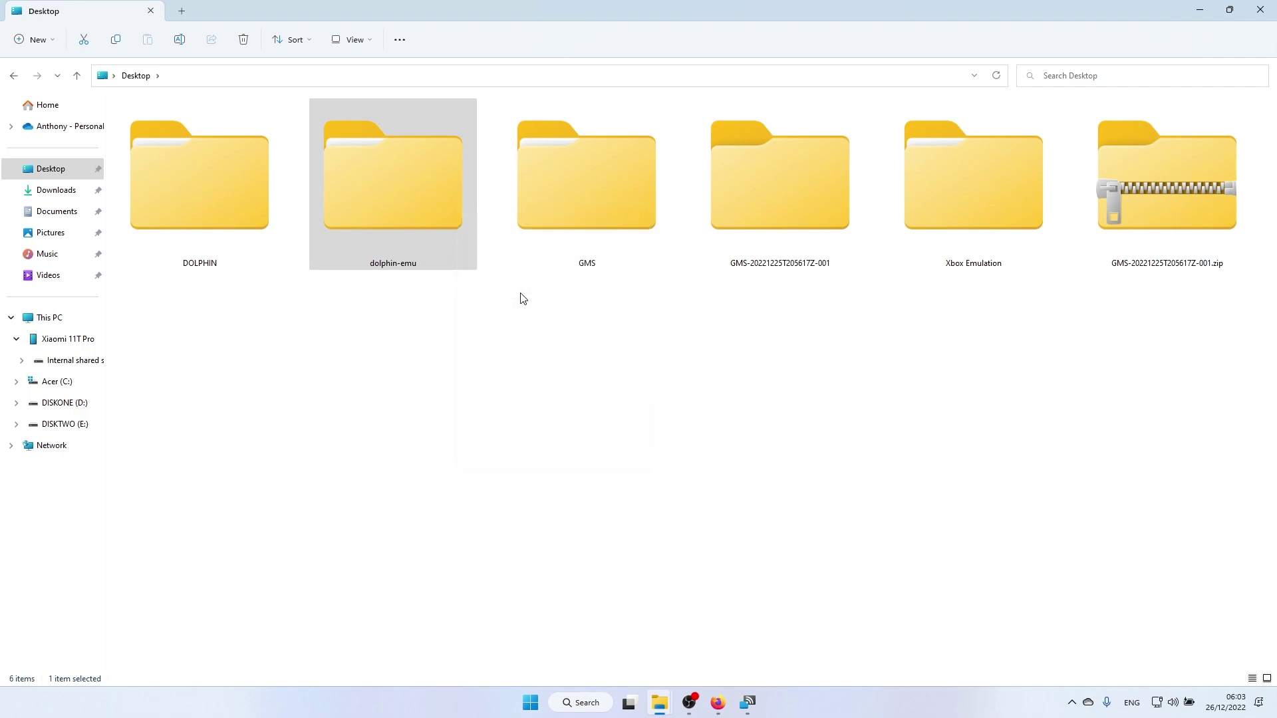
drag(476, 17, 4, 372)
double_click(222, 238)
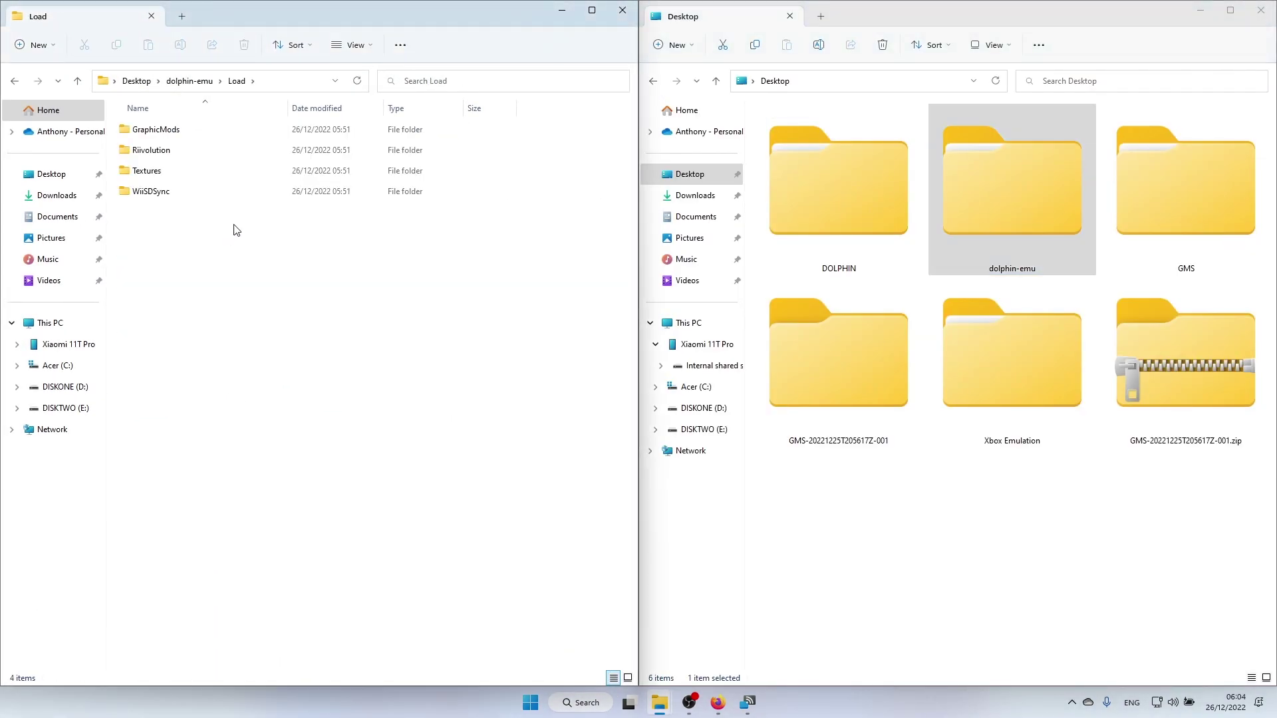
double_click(200, 176)
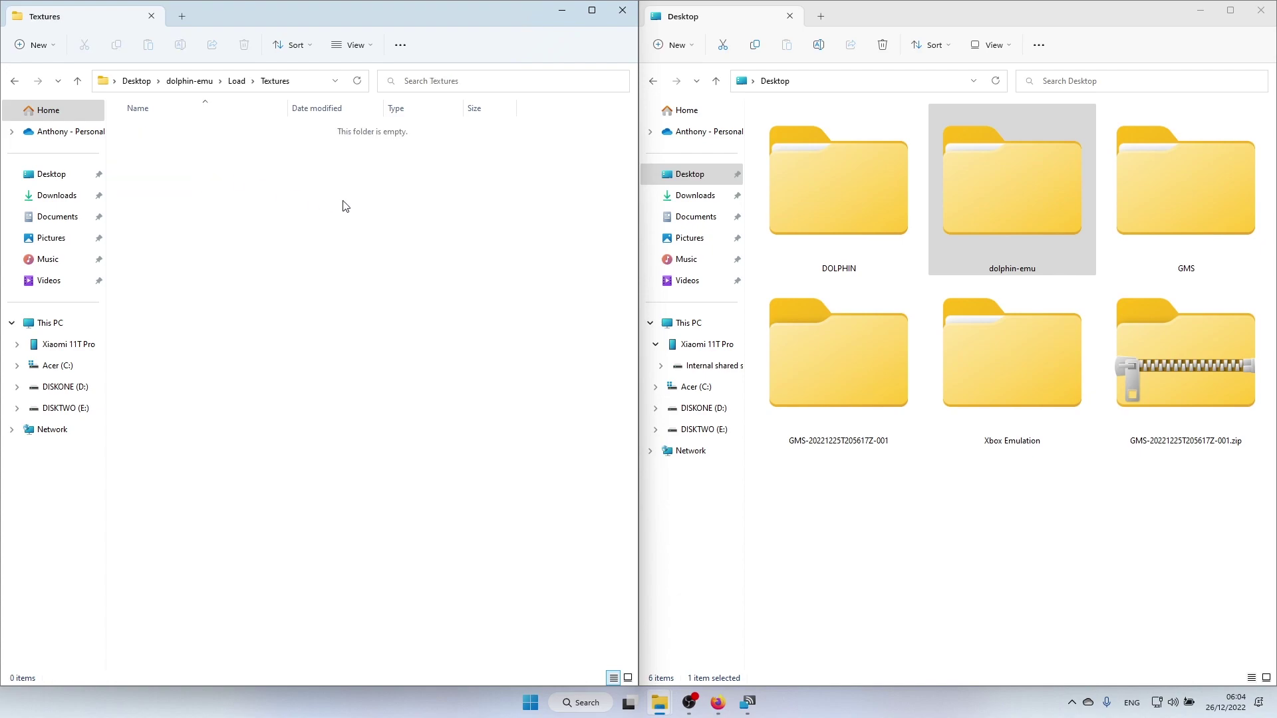
Step: Move the GMS folder from the Desktop into Textures and close that window
click(1201, 217)
drag(1200, 210, 319, 323)
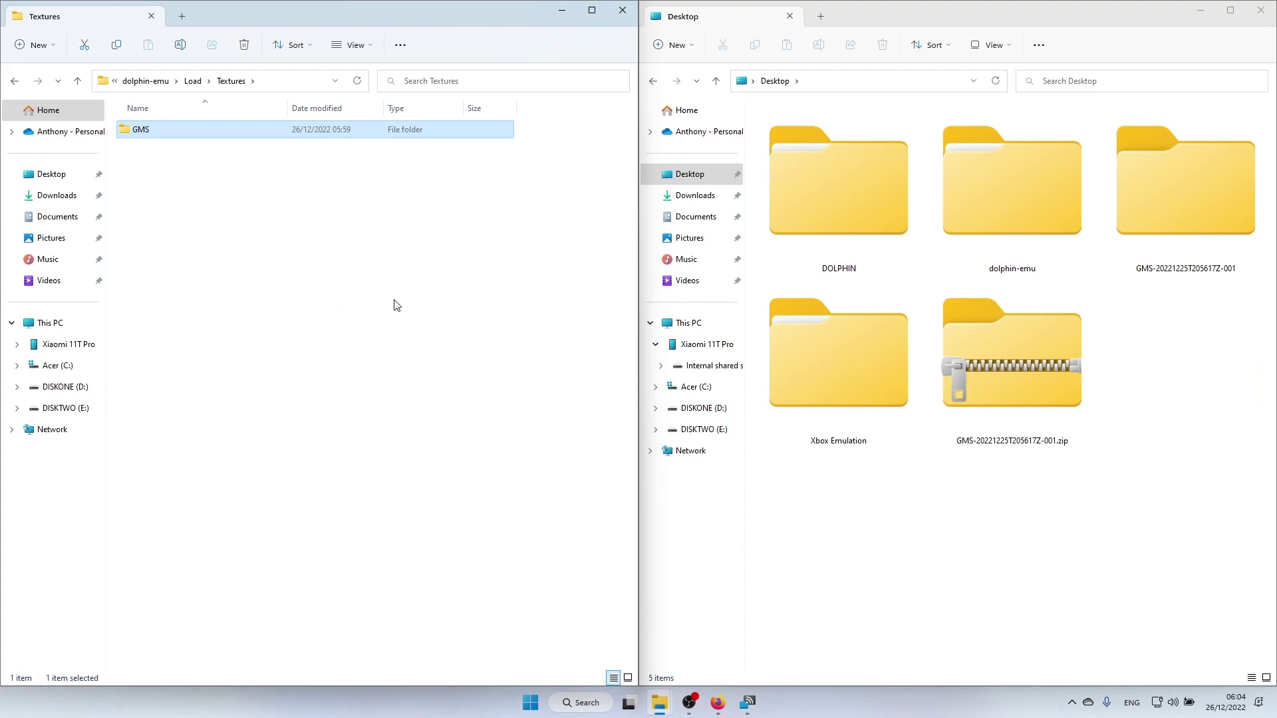
click(622, 10)
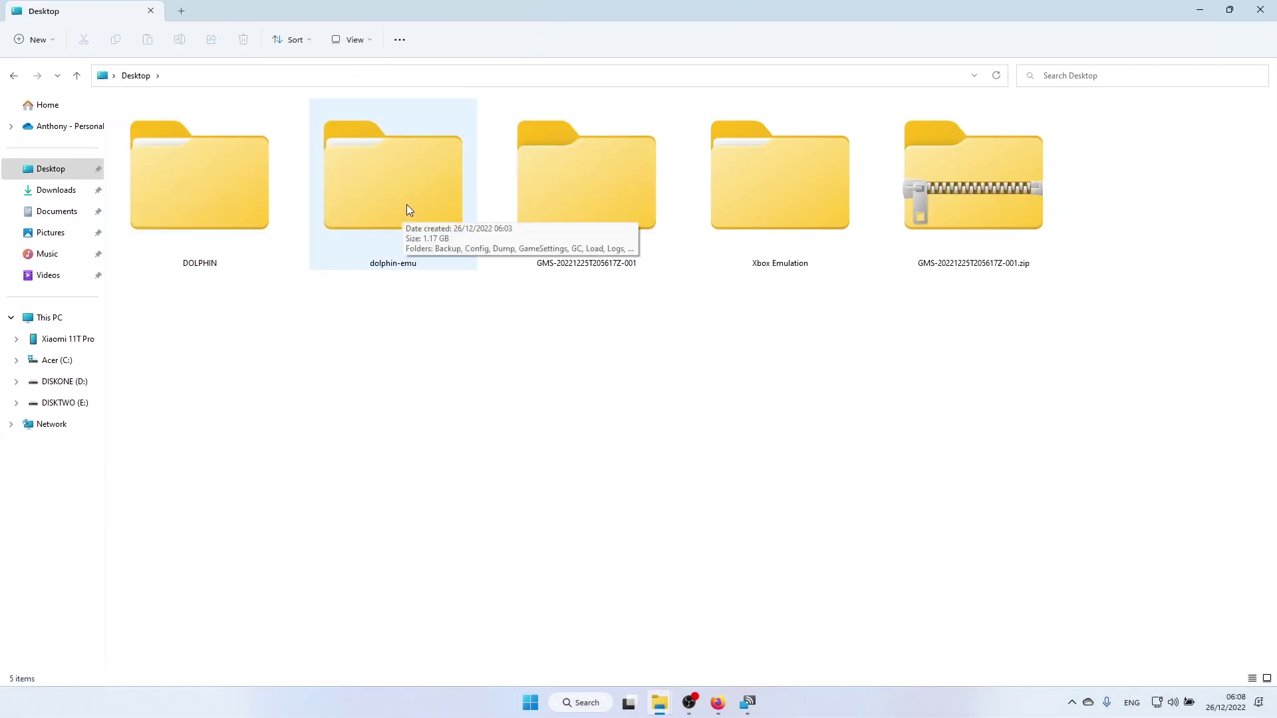
Step: Compress all thirteen dolphin-emu subfolders into one zip archive named dolphin-emu.zip (about 1.12 GB)
double_click(408, 209)
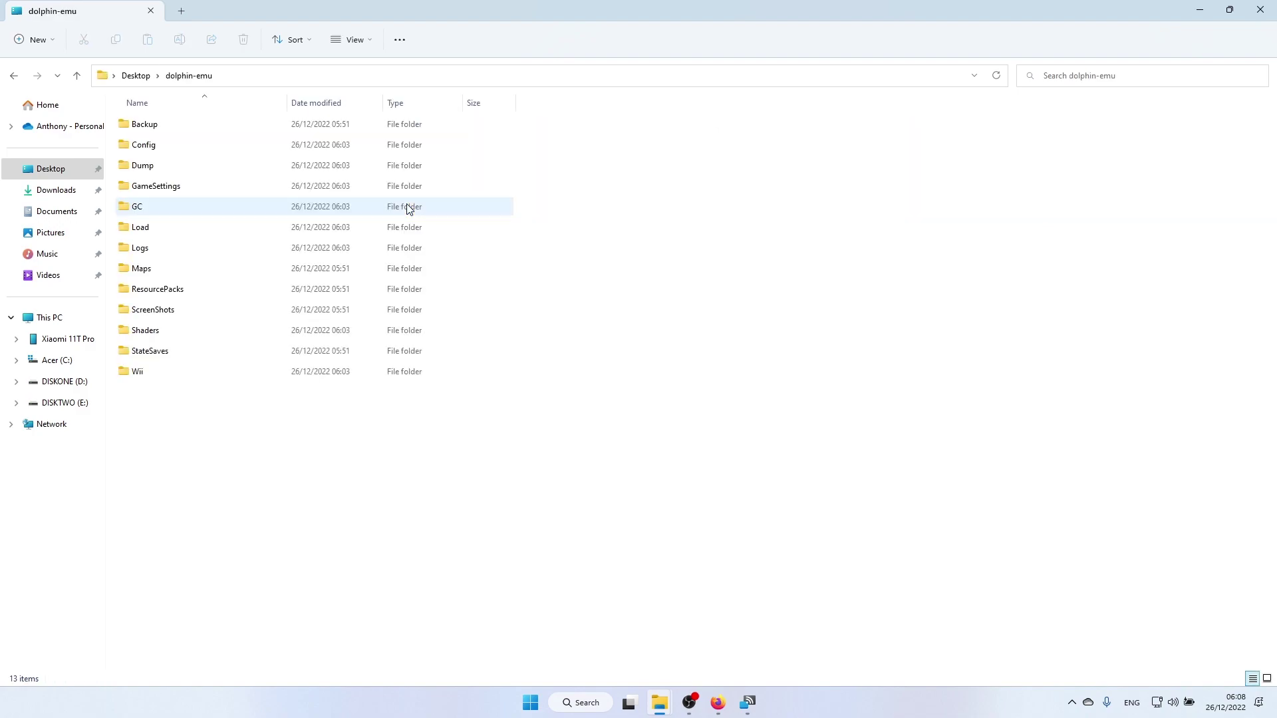
drag(253, 479, 209, 4)
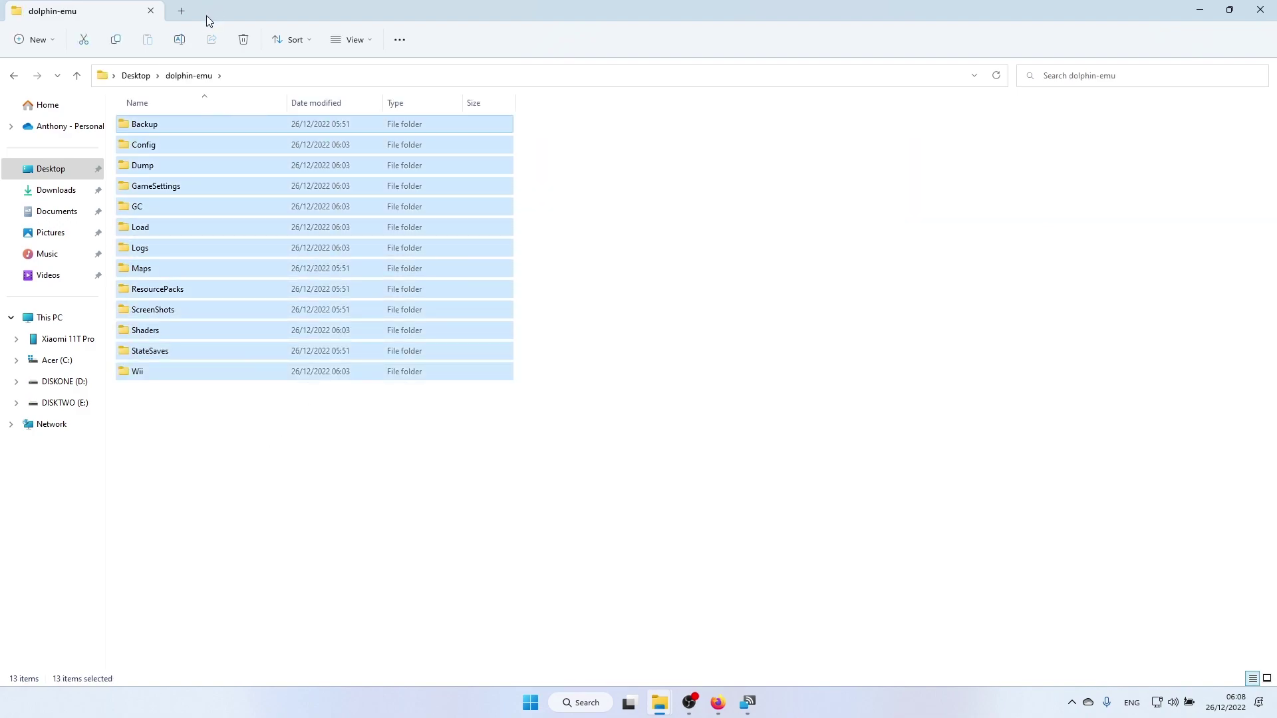
right_click(234, 219)
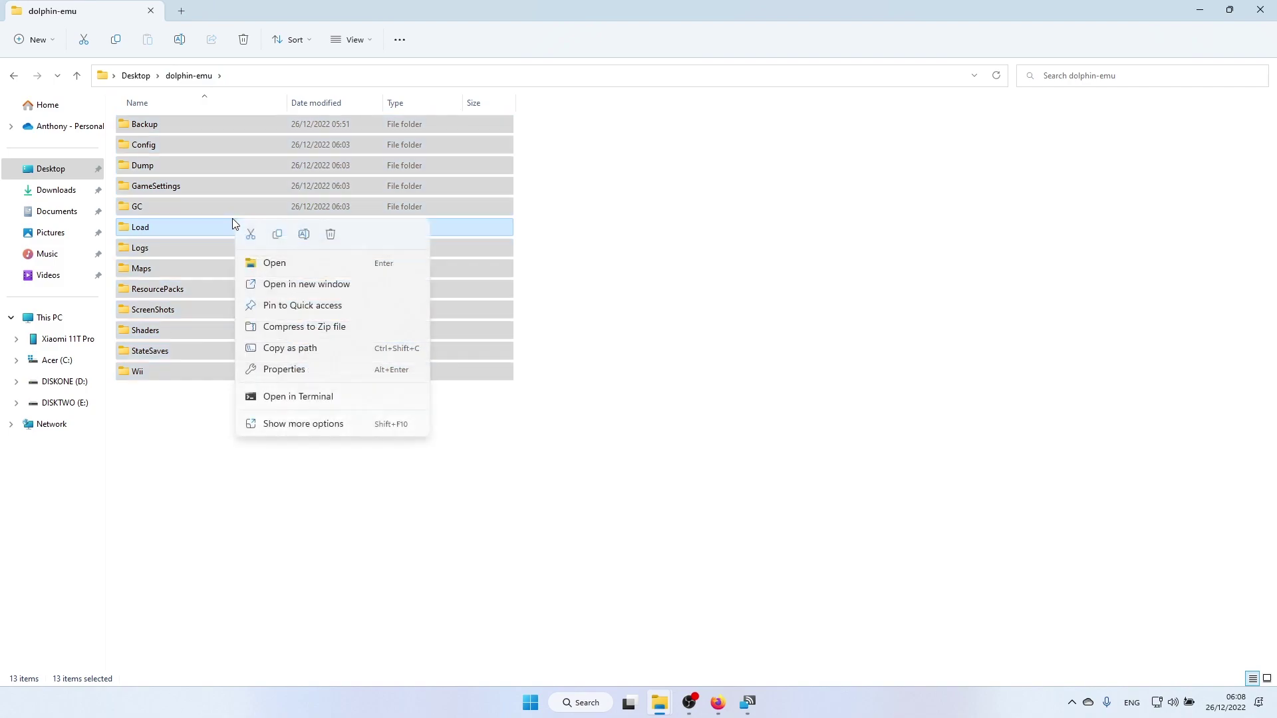
click(303, 327)
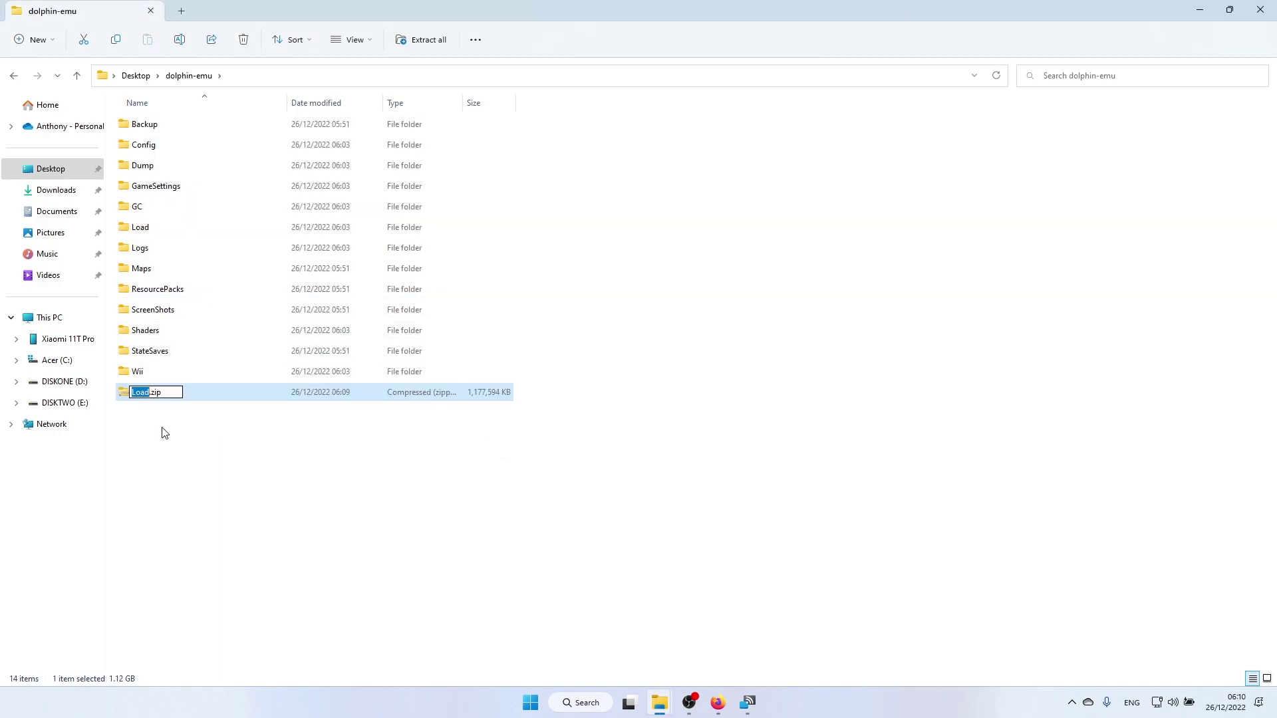
text(dolphin-emu)
click(161, 433)
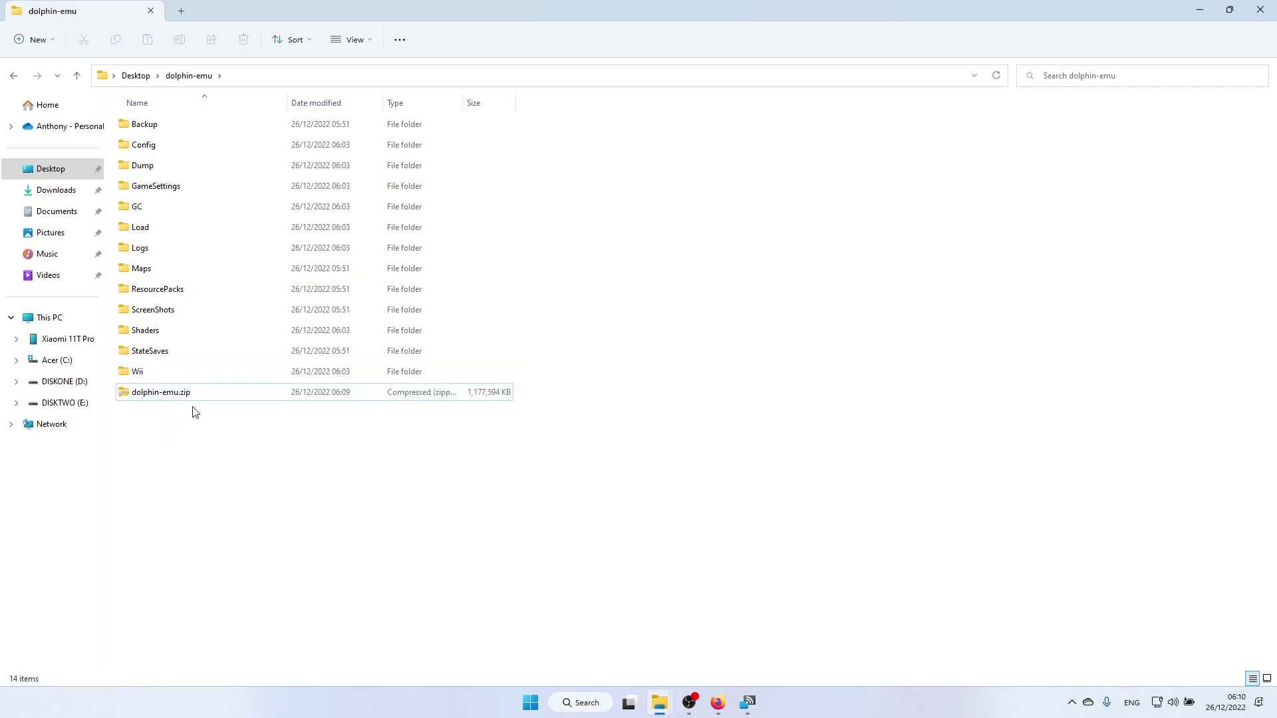
Step: Replace the old dolphin-emu.zip in the phone's ROMS folder with the new dolphin-emu.zip
key(super+Right)
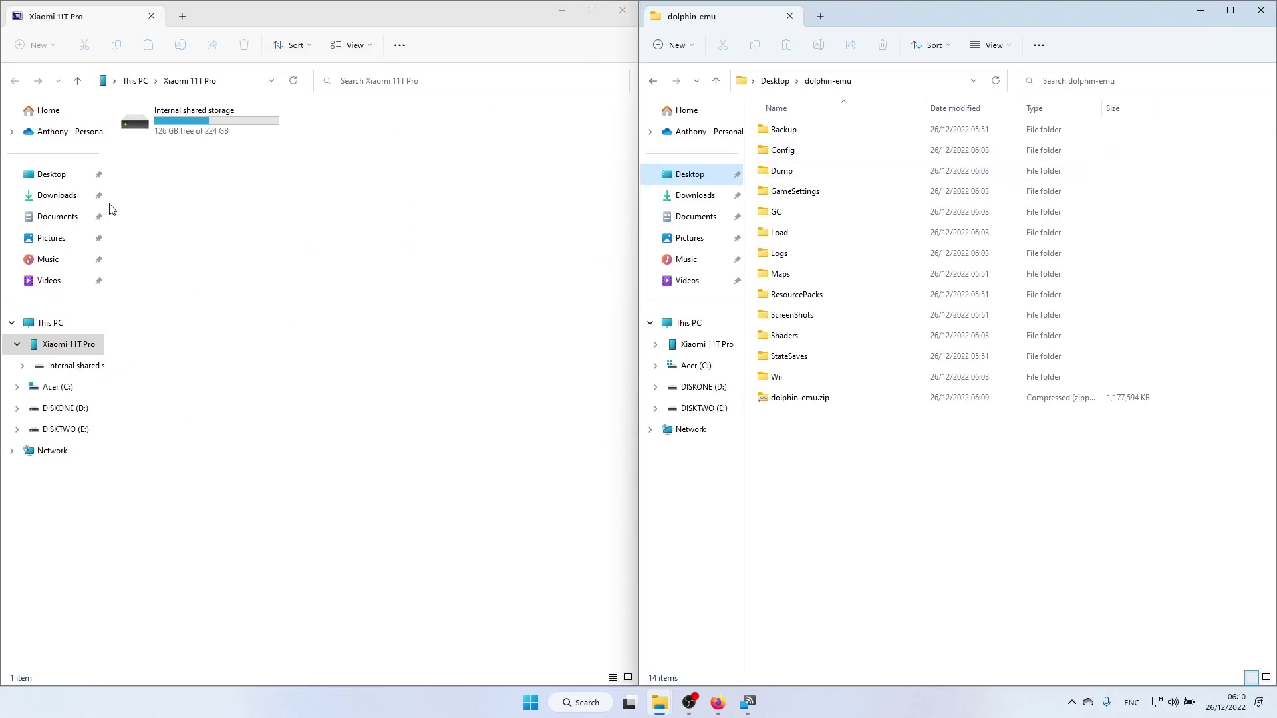
double_click(209, 122)
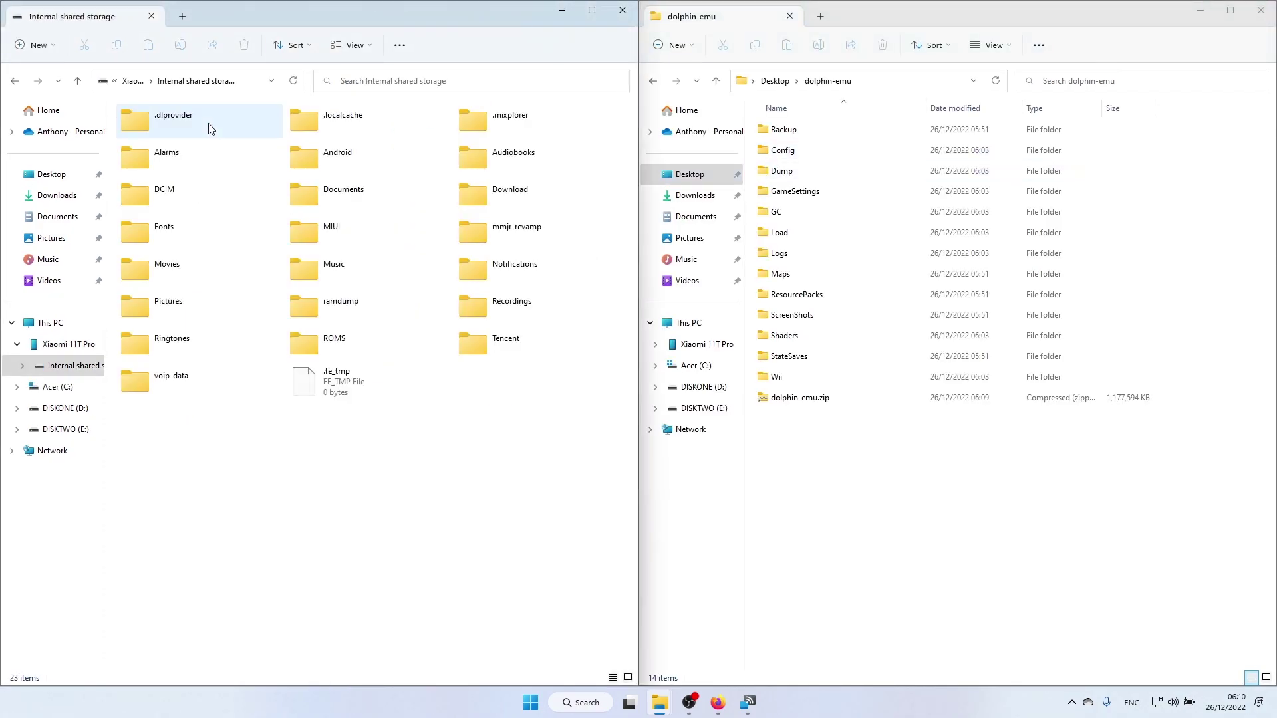
double_click(306, 341)
click(353, 151)
key(Delete)
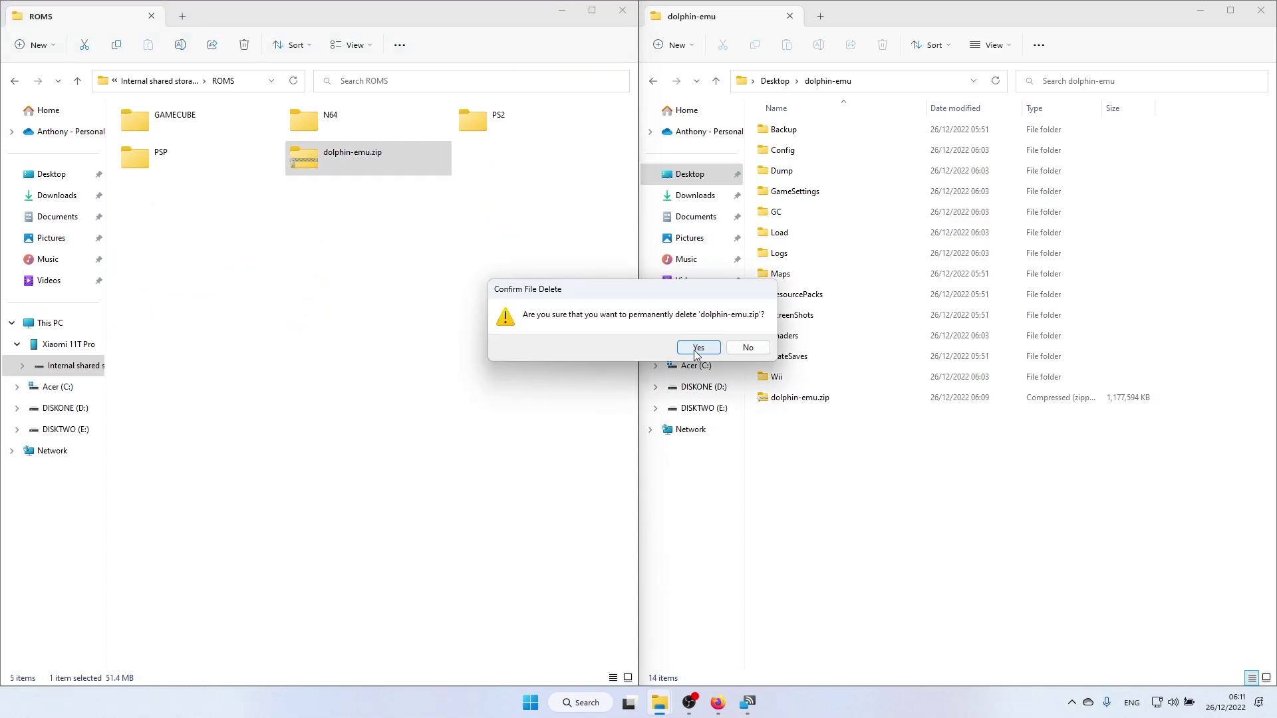
click(697, 347)
click(814, 401)
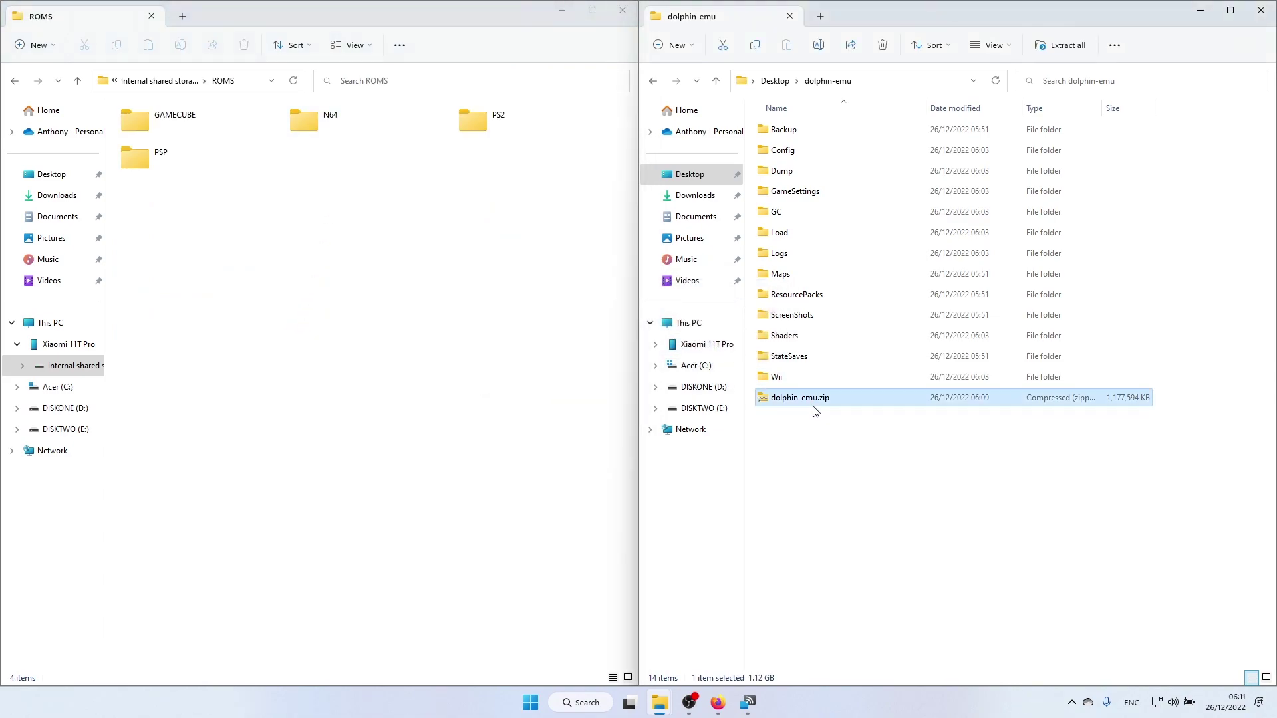
drag(815, 408, 375, 207)
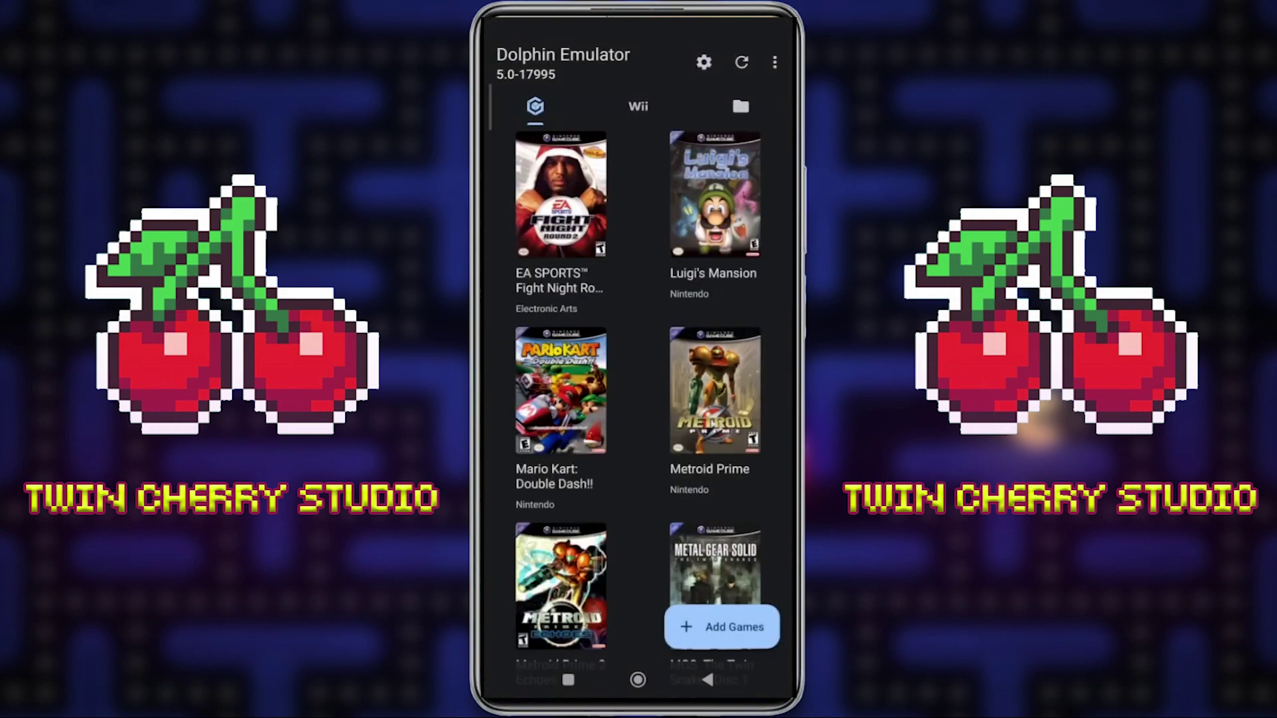
scroll(637, 399, down, 10)
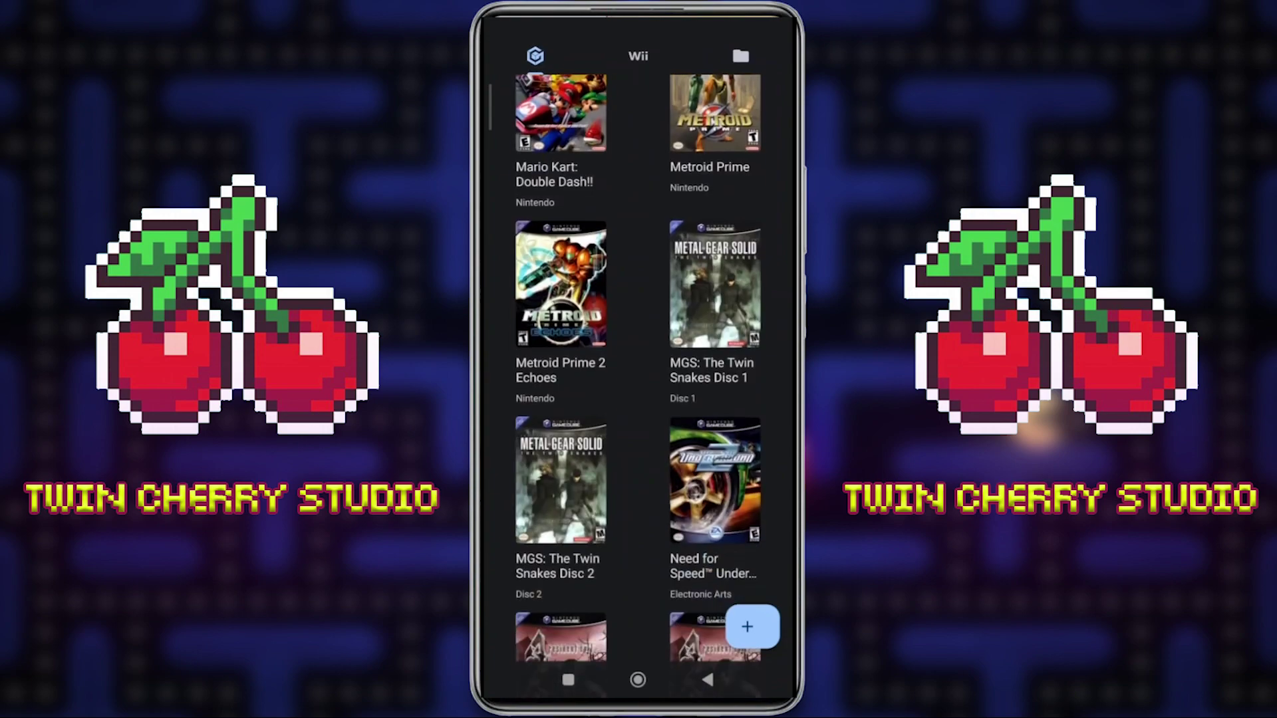
scroll(637, 399, up, 8)
click(704, 62)
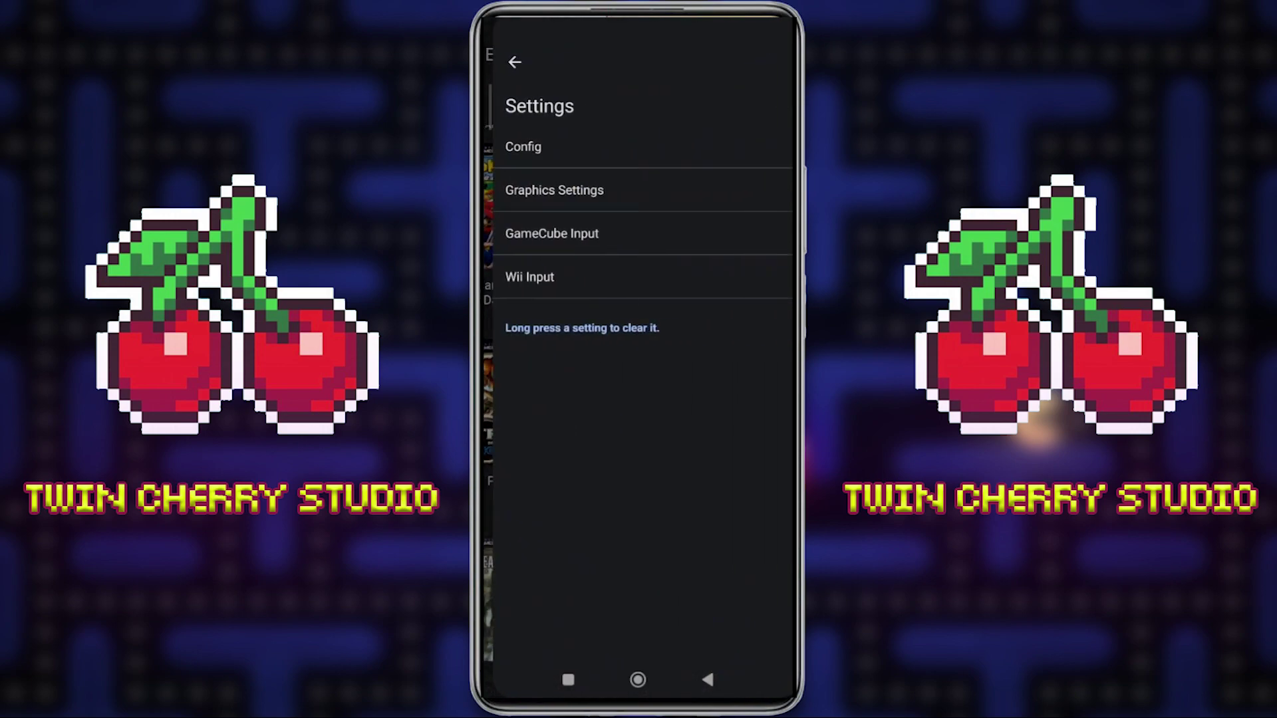
click(548, 199)
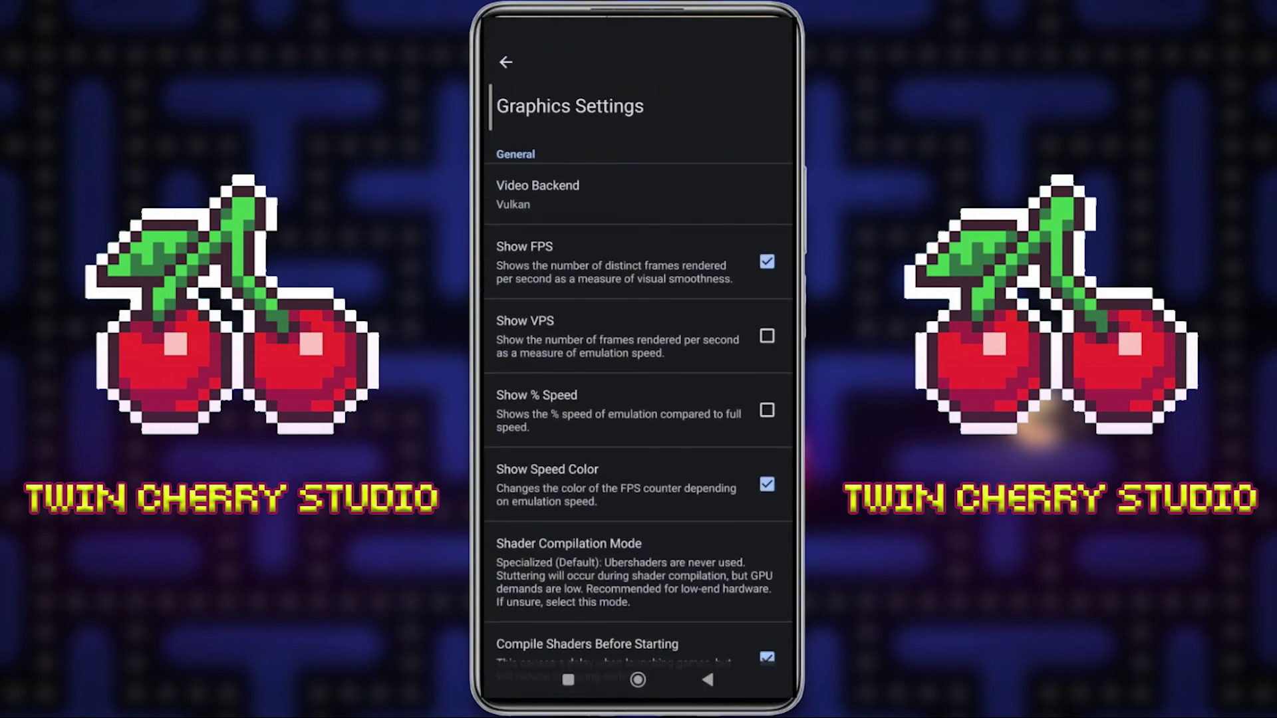
scroll(637, 399, down, 4)
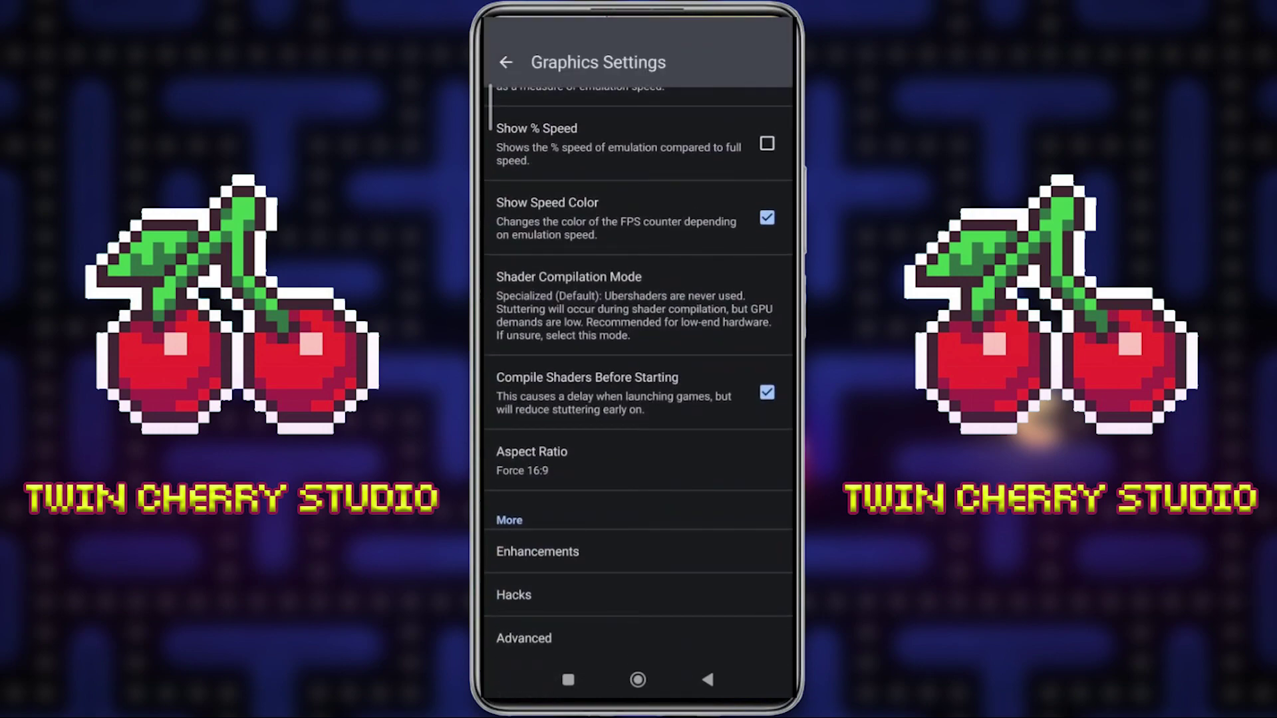
click(524, 638)
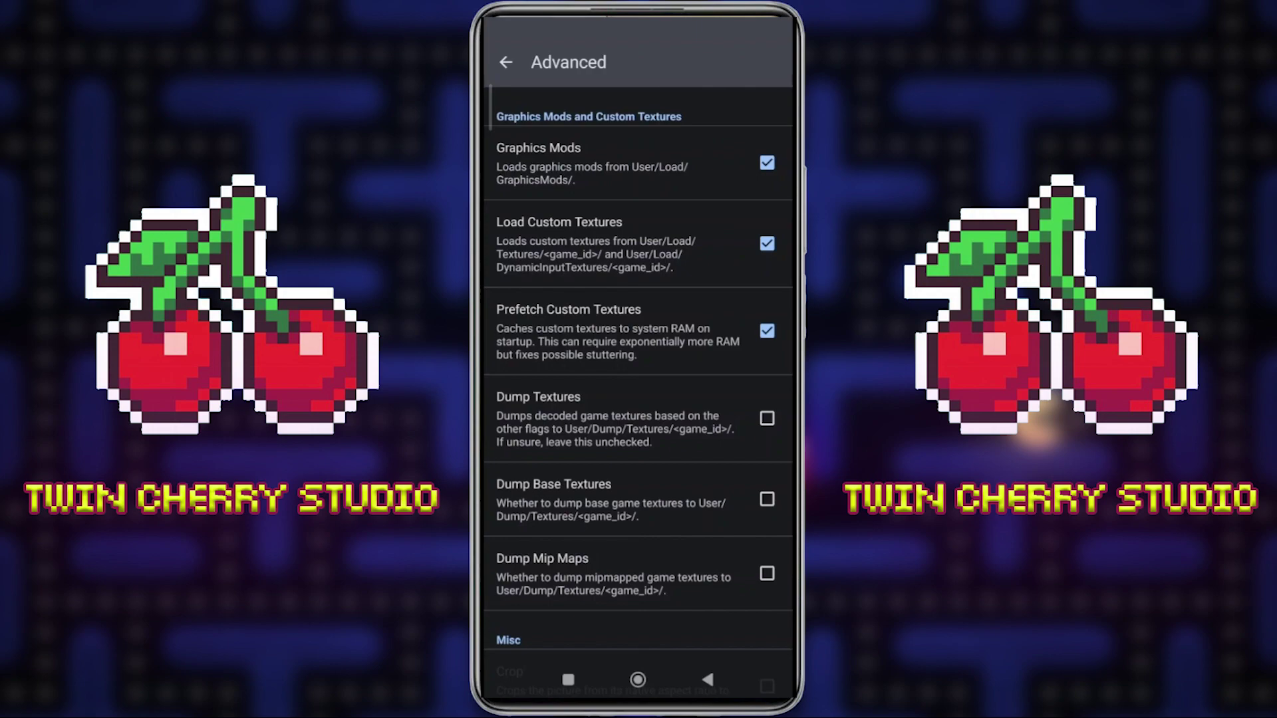
click(708, 679)
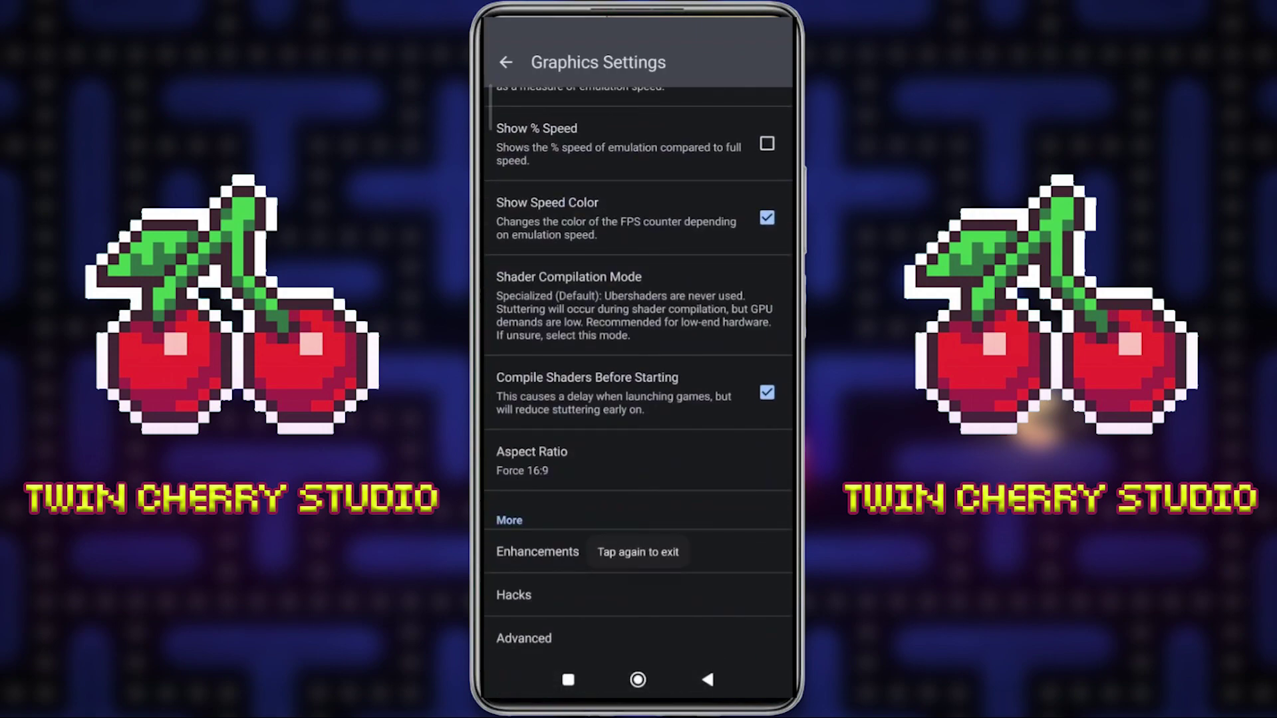
click(708, 679)
click(708, 679)
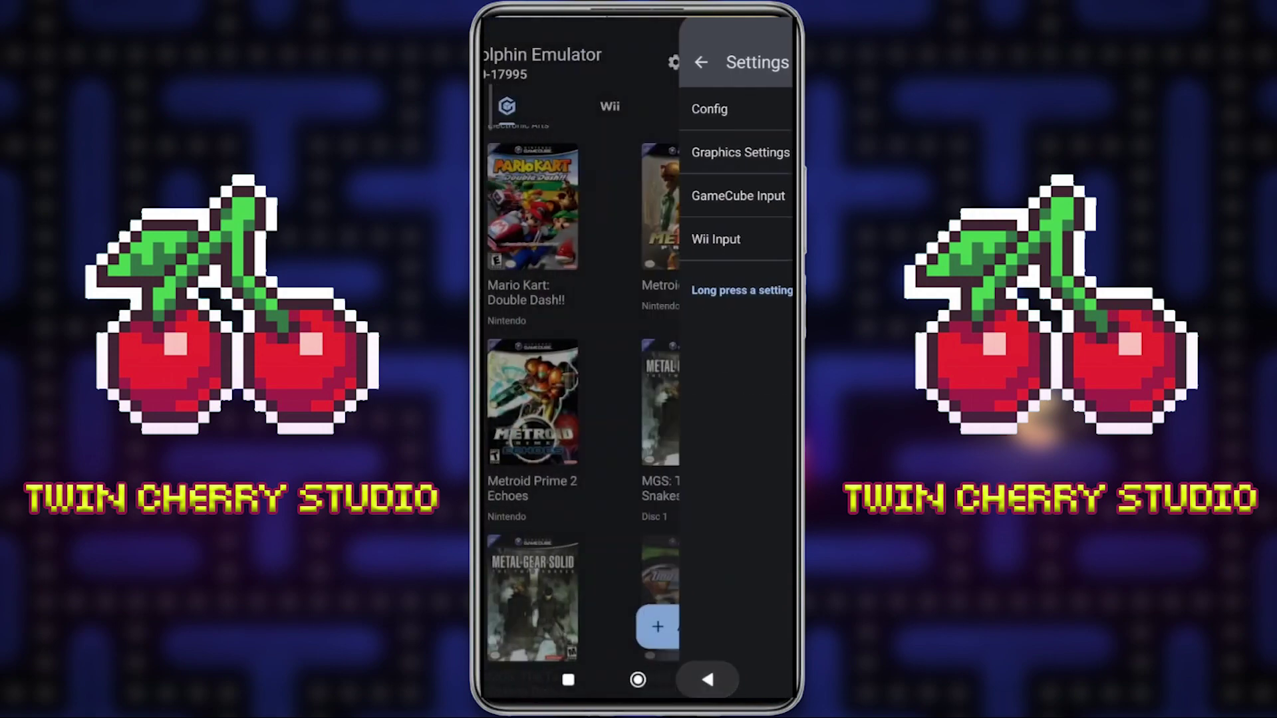
scroll(637, 383, down, 10)
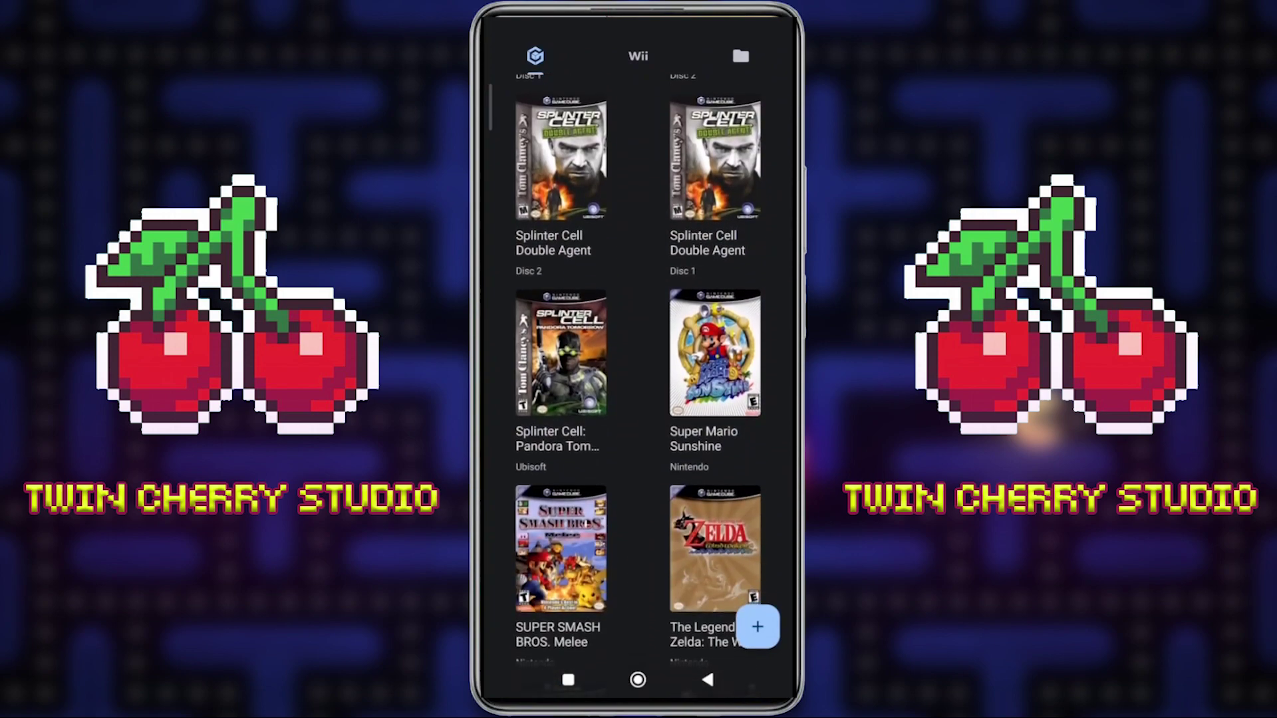
Step: Launch Super Mario Sunshine, start a new game in the first save slot, then open and close the emulator menu
click(715, 353)
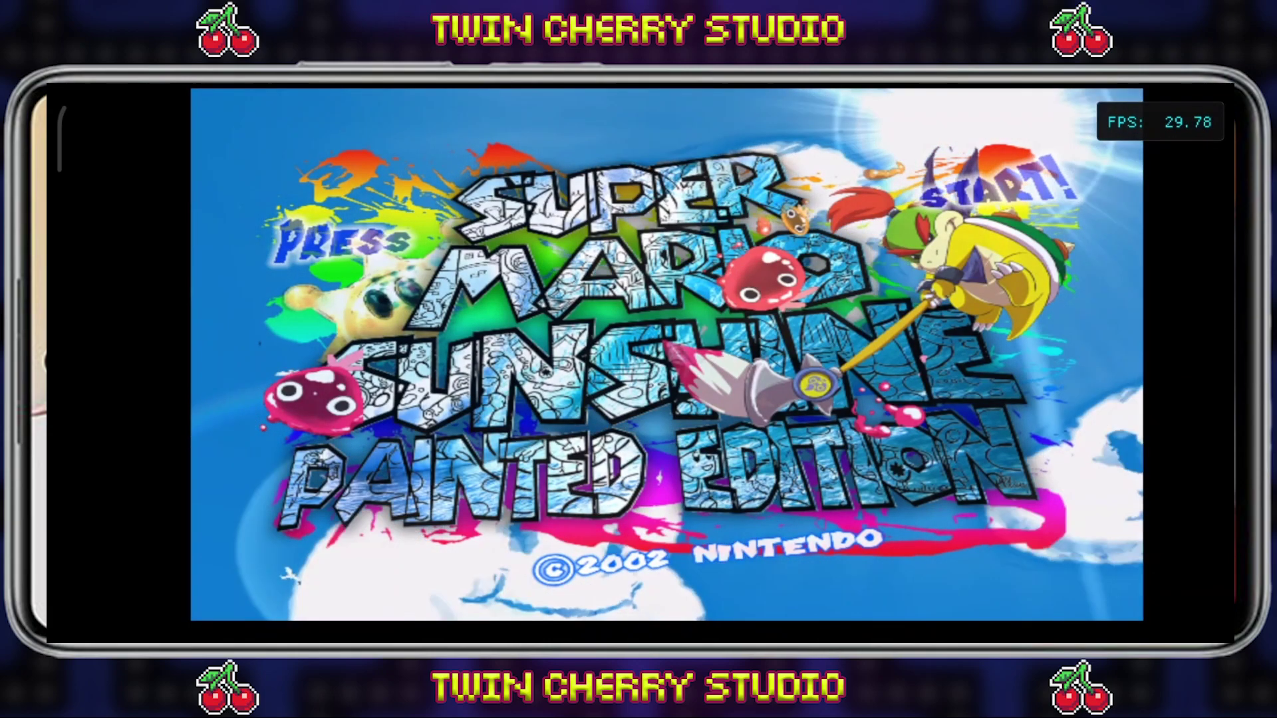
key(Return)
key(Right)
key(Left)
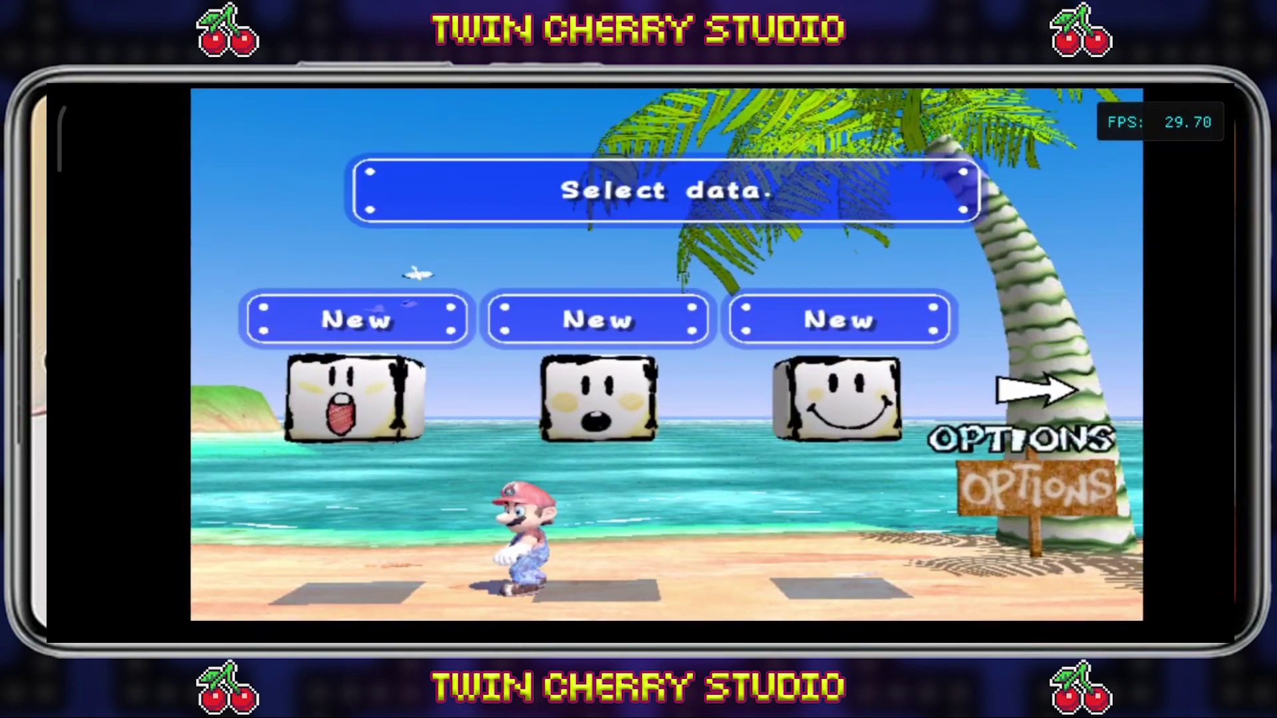
key(Left)
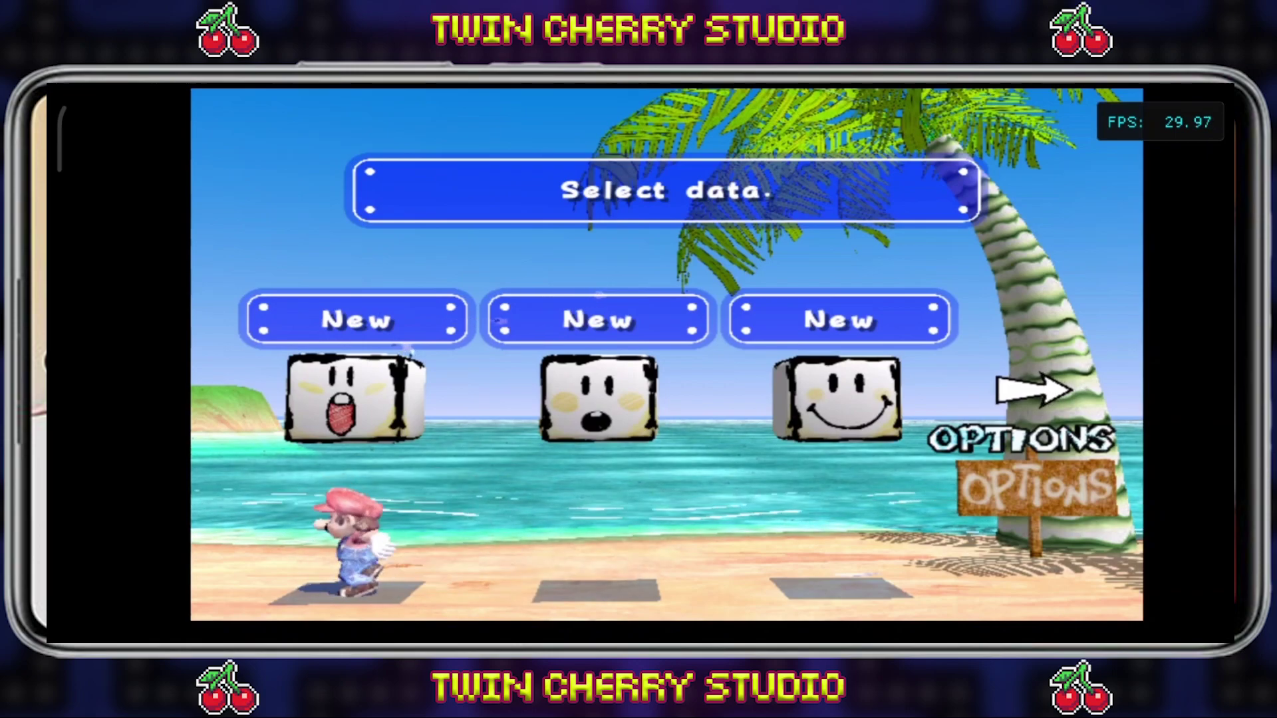
key(Return)
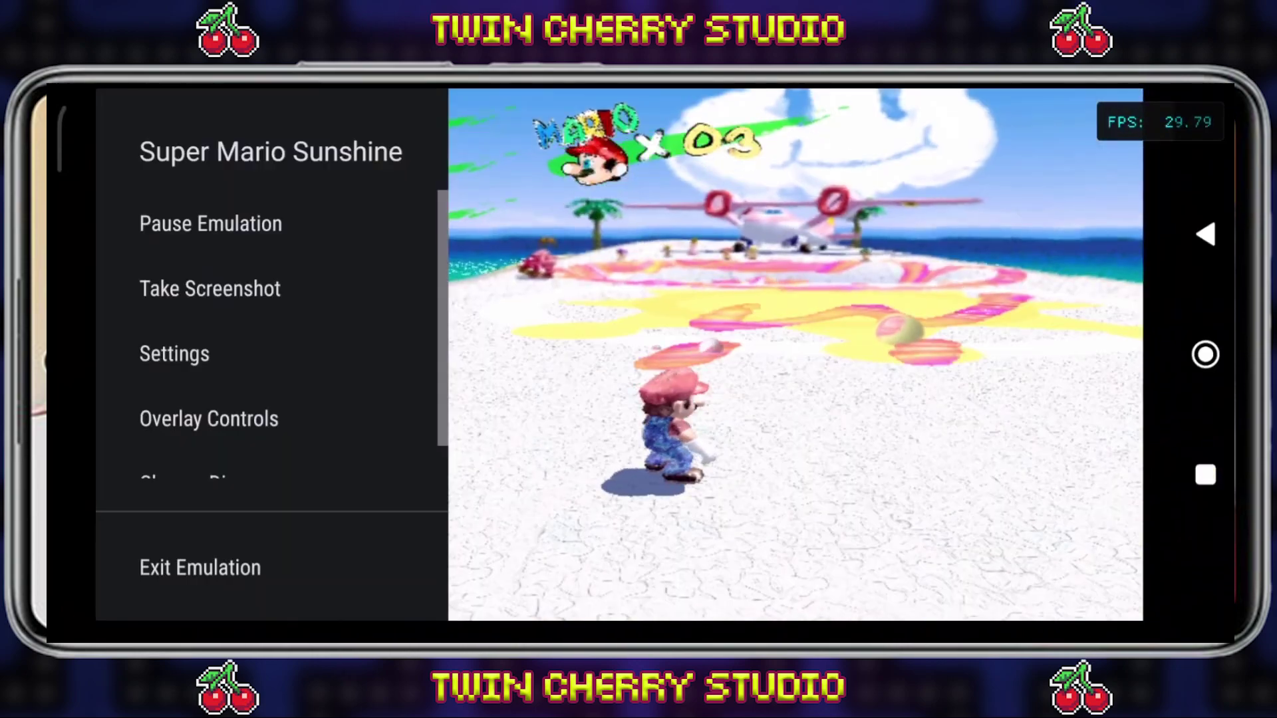
click(174, 353)
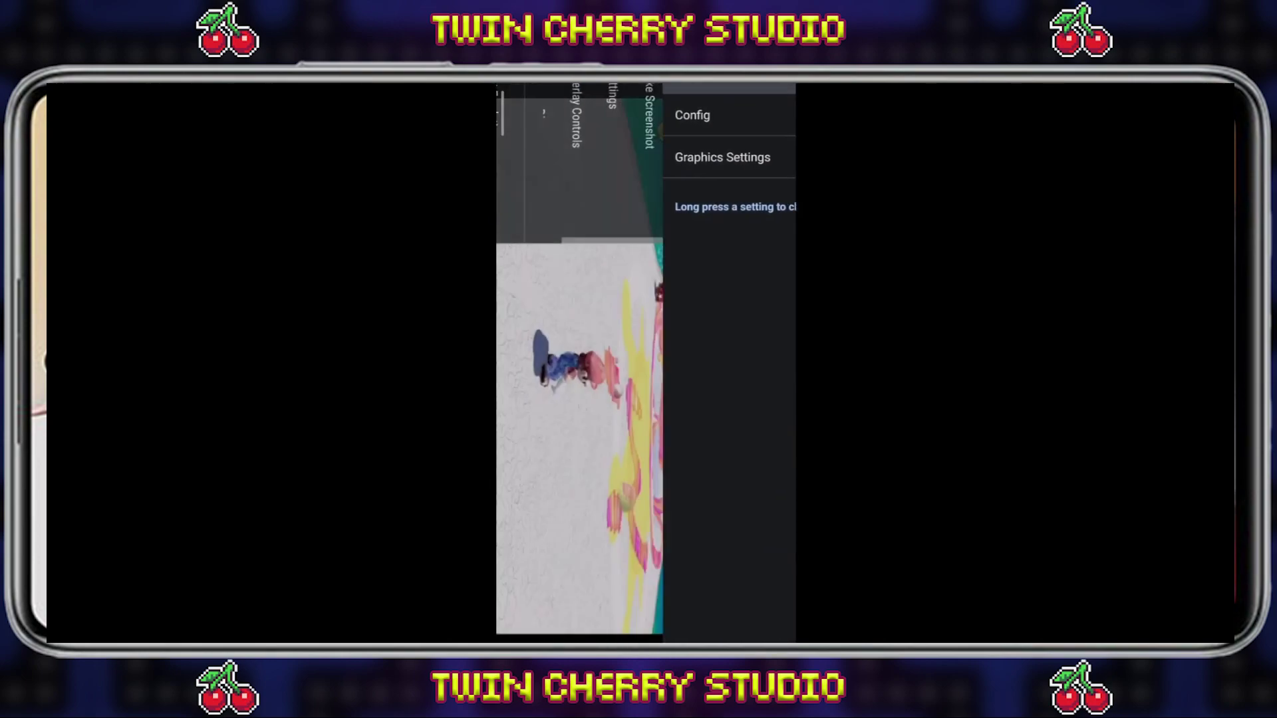
key(Escape)
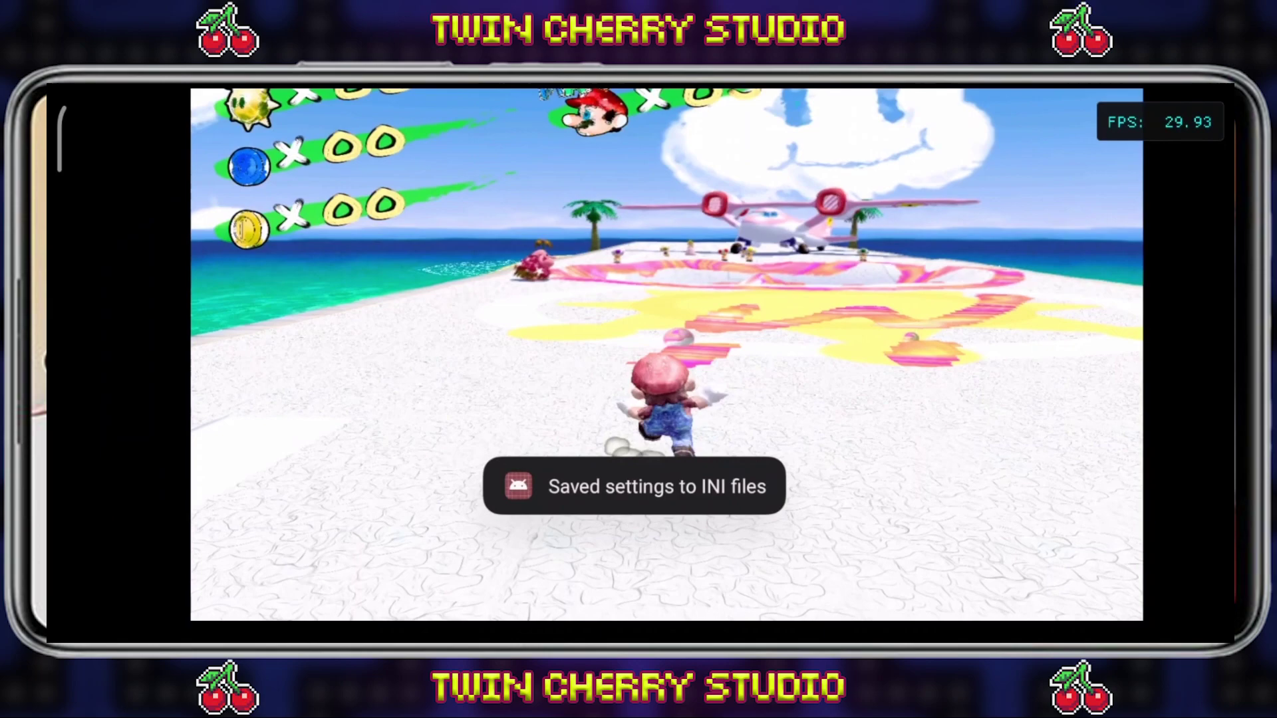